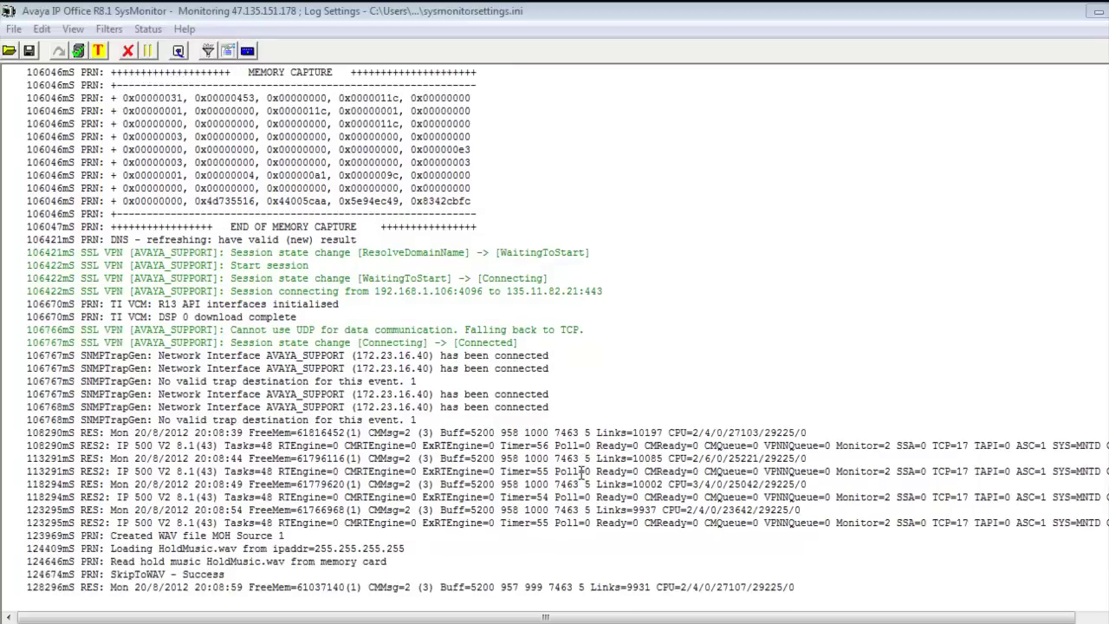
Reset all SysMonitor trace options to defaults, then enable SSL VPN Configuration, Session and SessionState tracing.
click(118, 33)
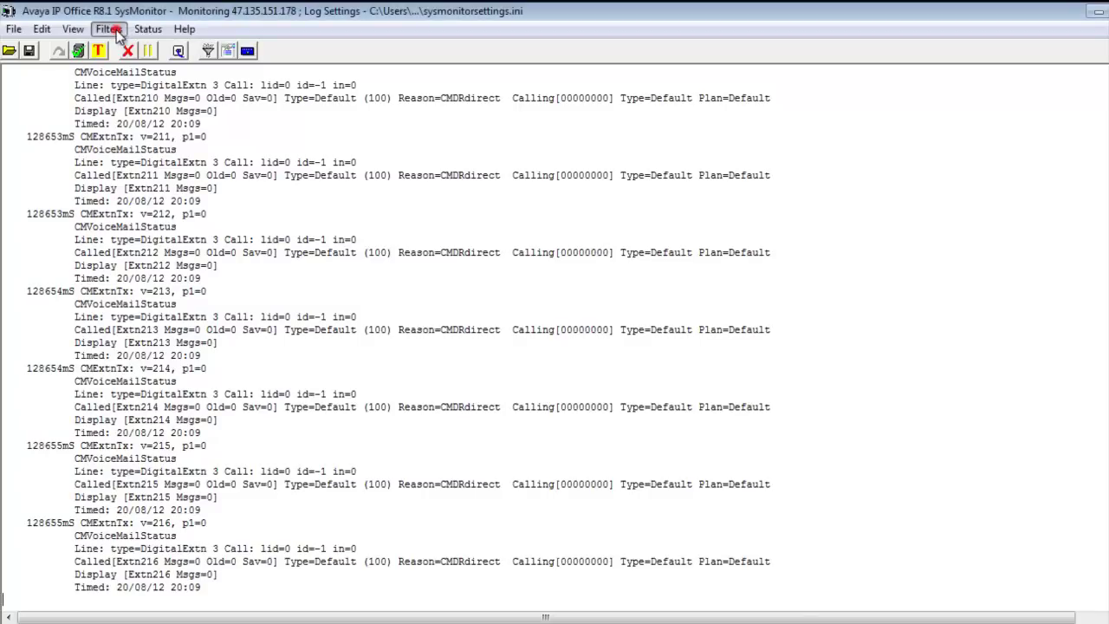
click(143, 47)
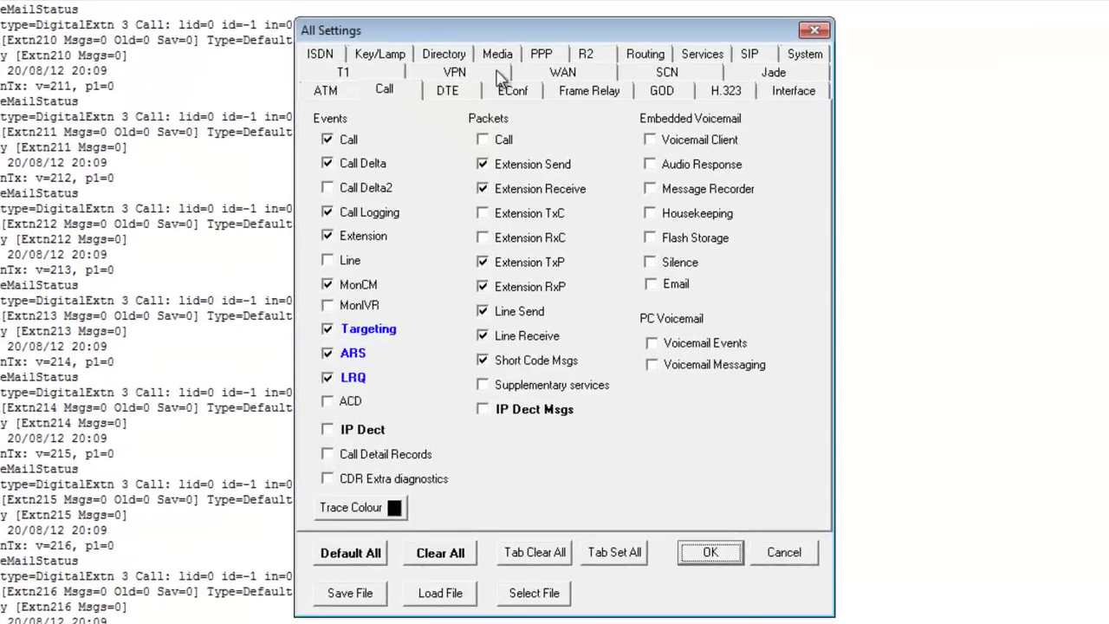
click(454, 73)
click(643, 333)
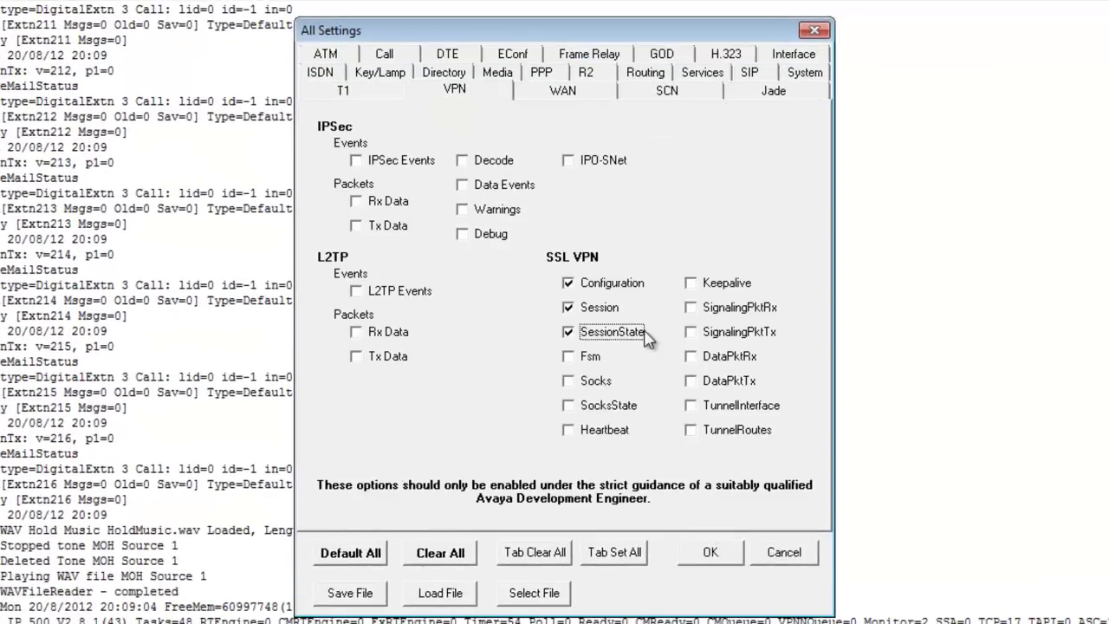
click(381, 552)
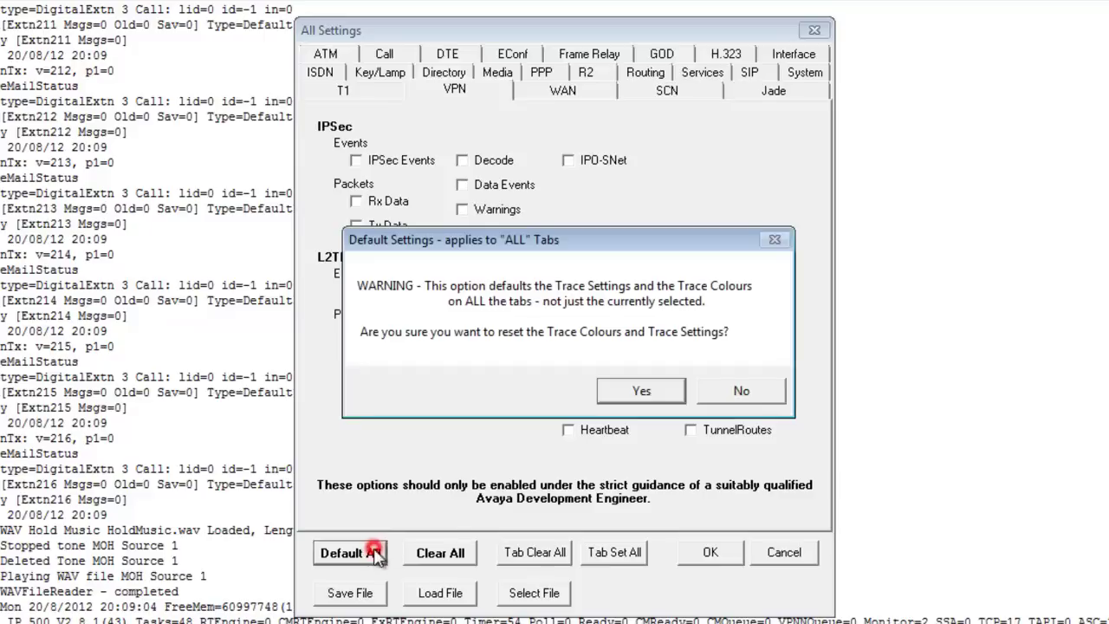
click(625, 397)
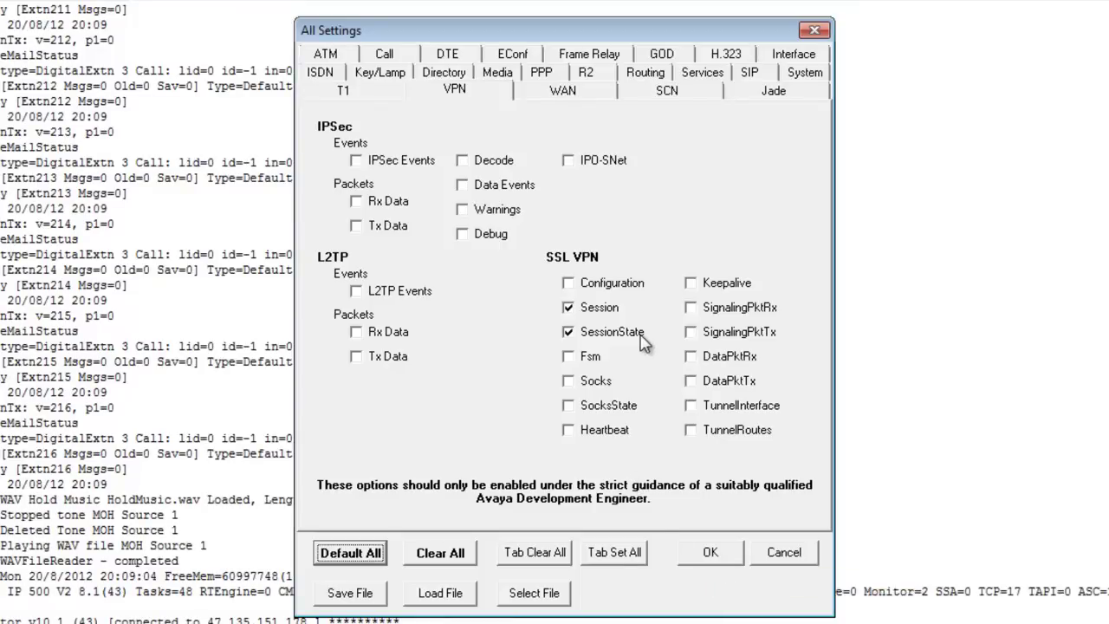
click(628, 292)
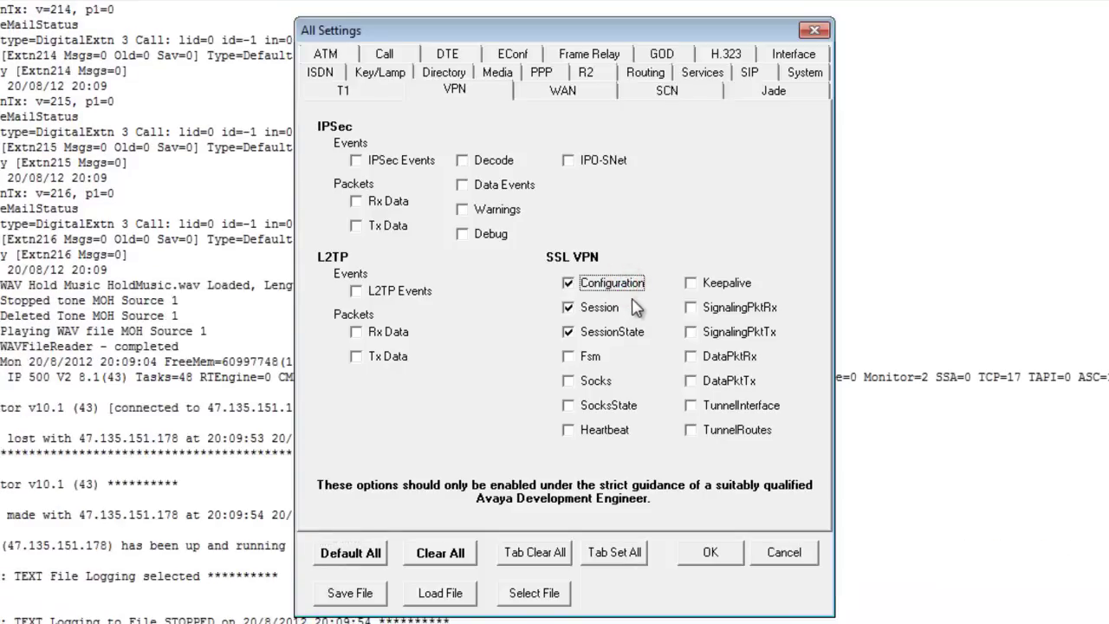
click(709, 551)
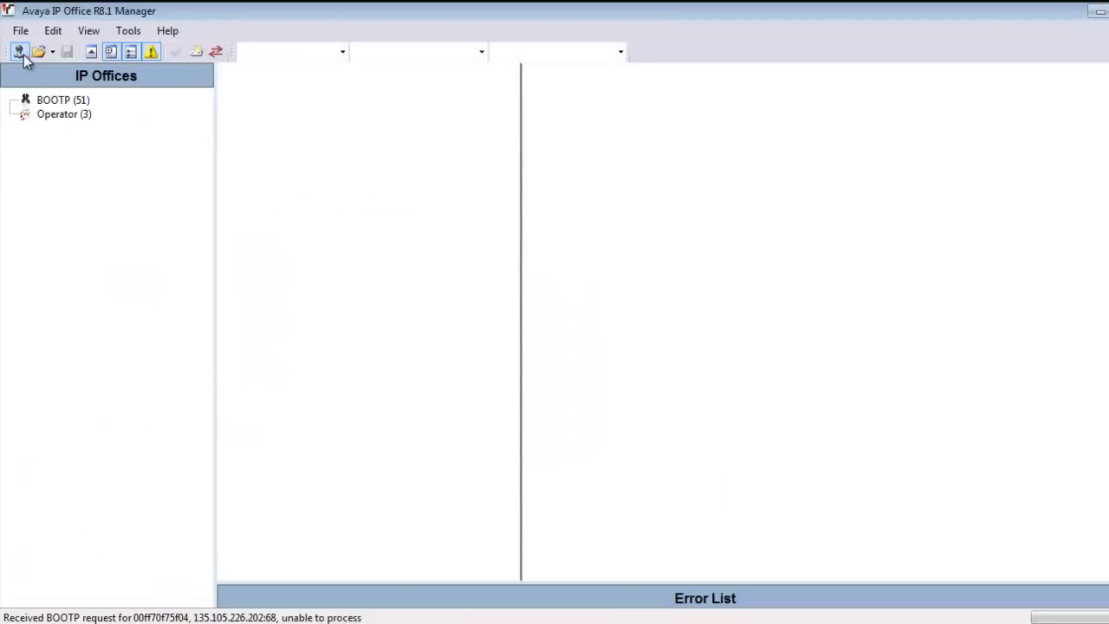
Open the configuration of IP Office unit 00E00705E9E7, logging in as Administrator.
click(22, 53)
click(135, 153)
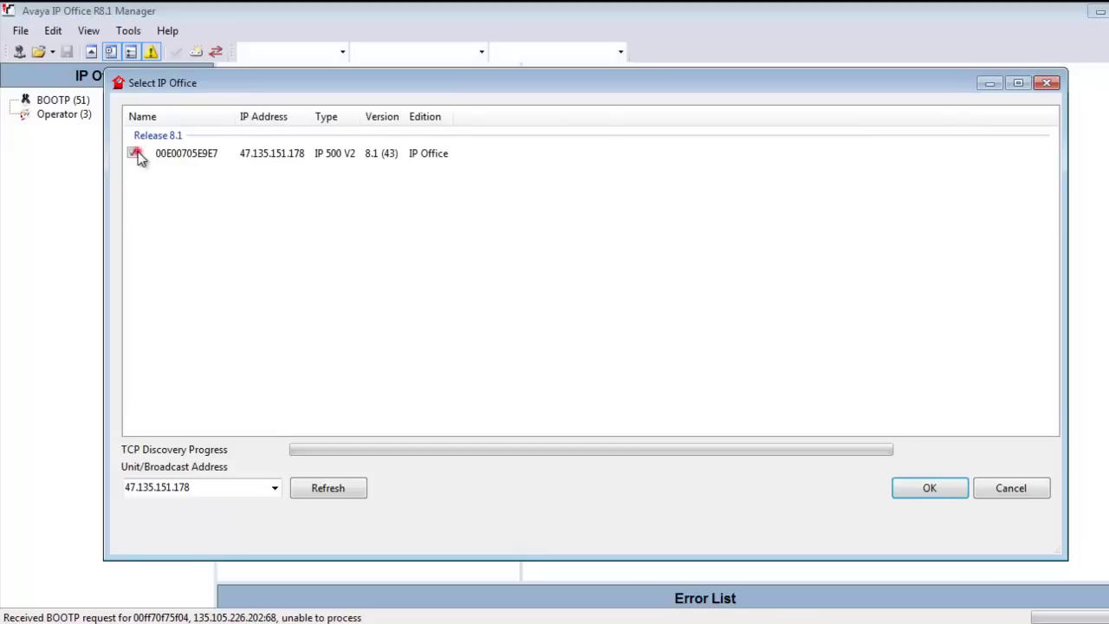
key(Return)
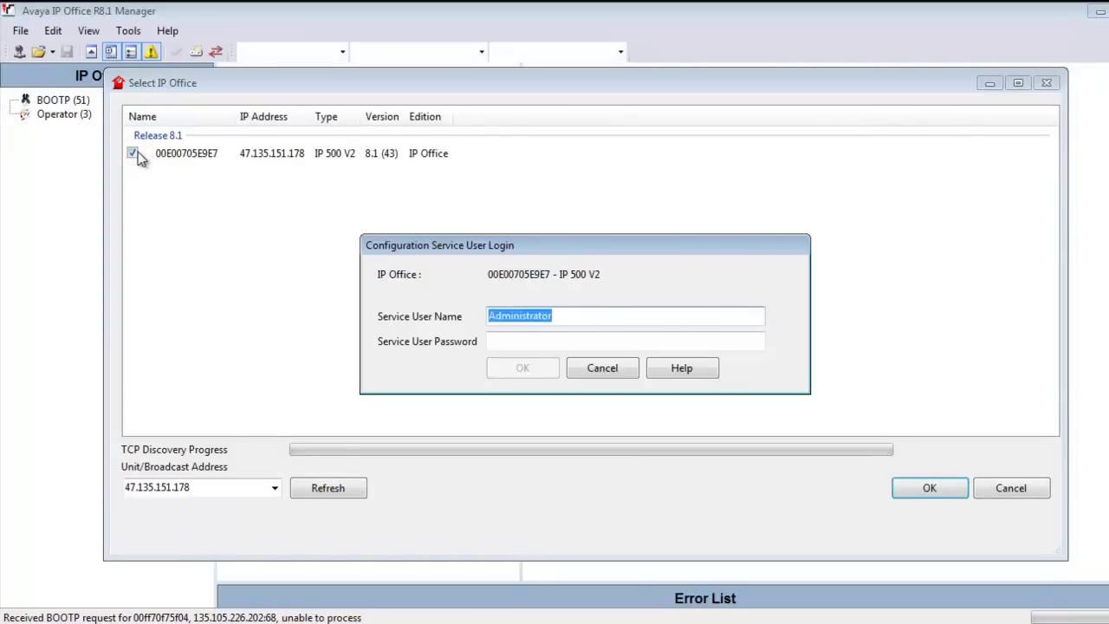
key(Tab)
text(Administrator)
key(Return)
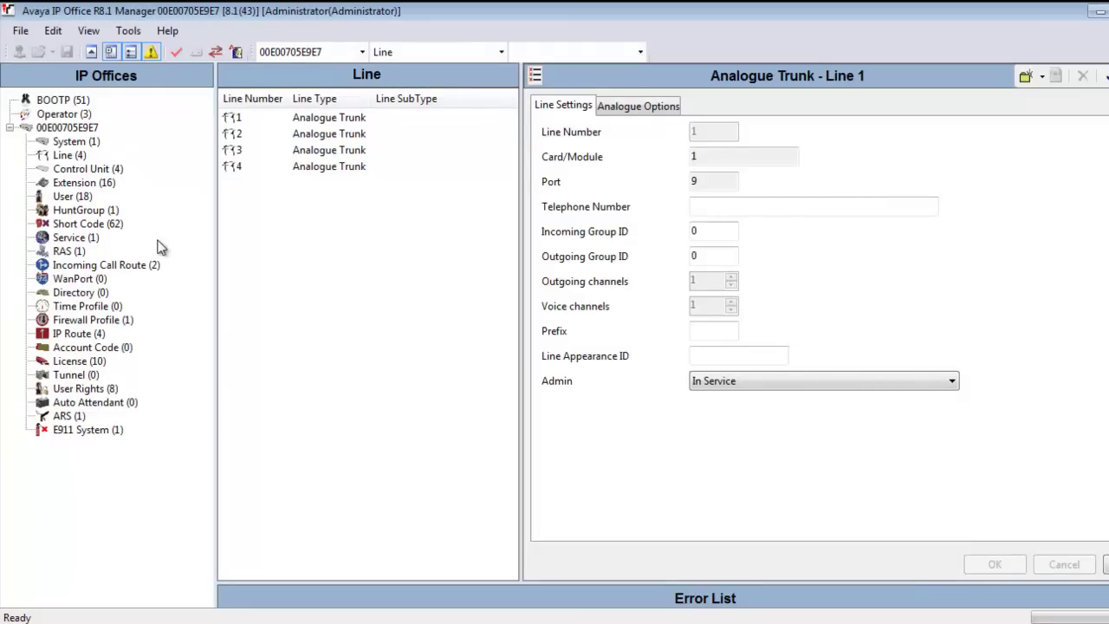
Change and confirm the AVAYA_SUPPORT account password, then save the configuration to the system.
click(78, 237)
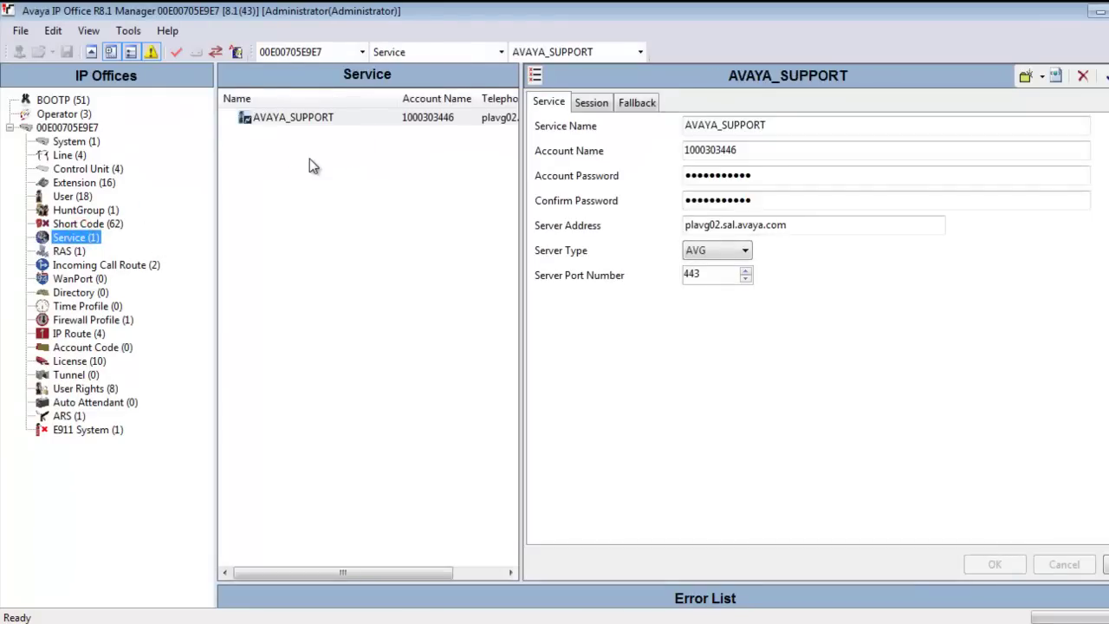
double_click(766, 176)
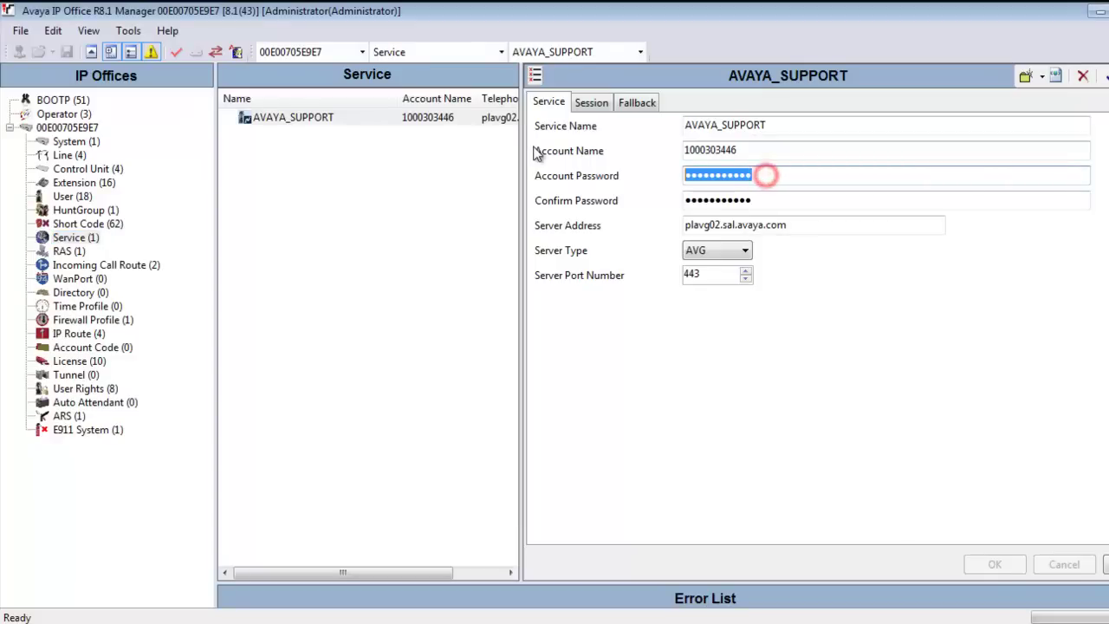
text(****)
key(Tab)
text(**)
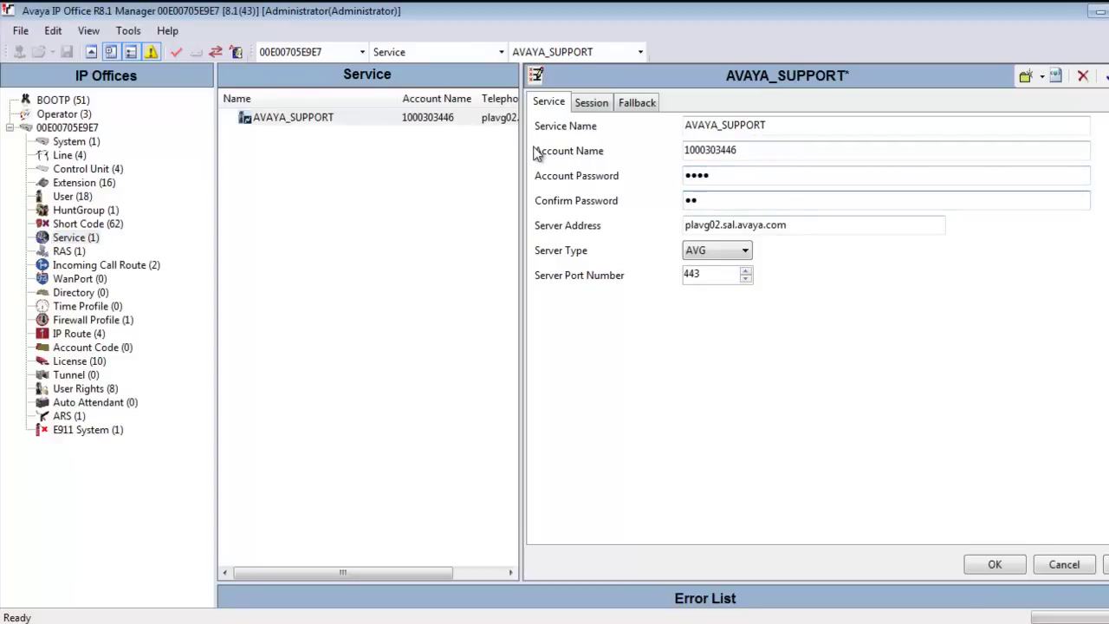
key(BackSpace)
key(BackSpace)
text(****)
click(993, 565)
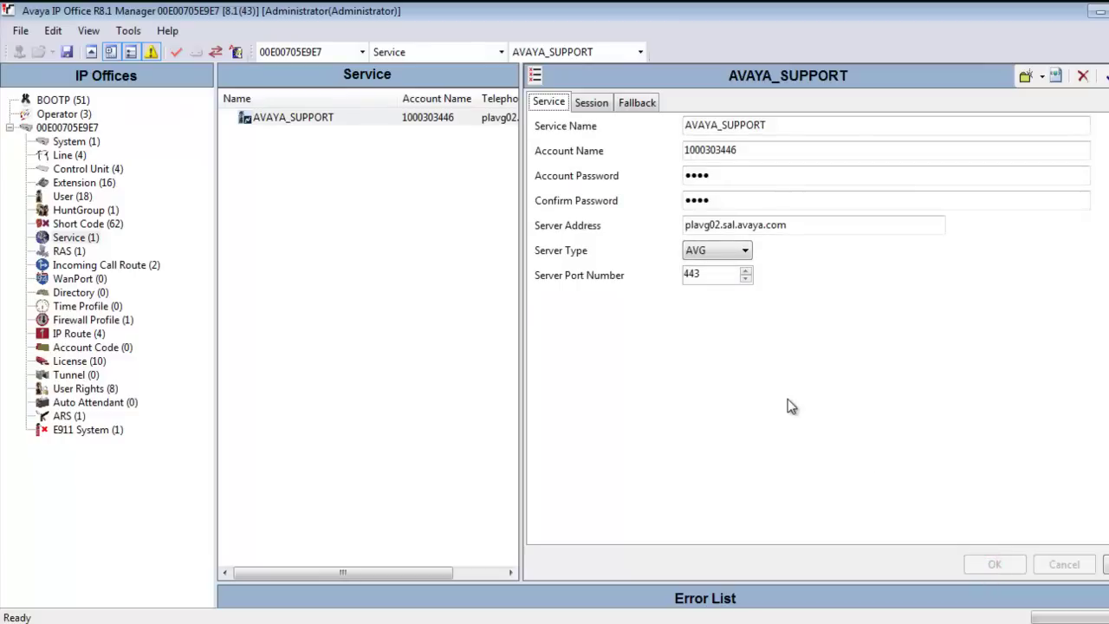
click(67, 53)
click(516, 482)
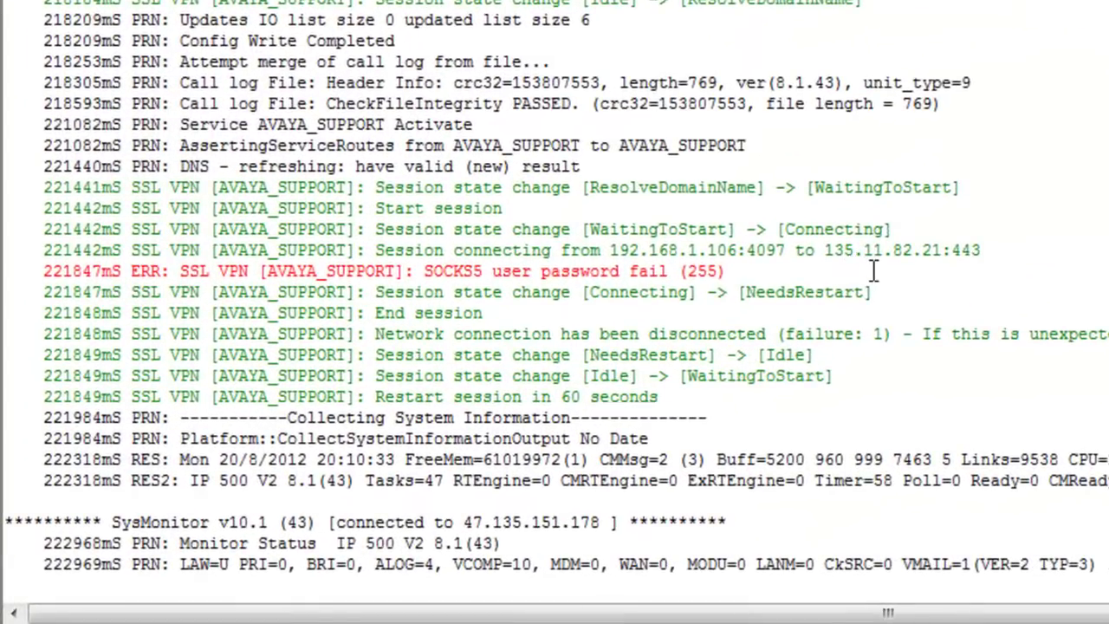
After noting the SOCKS5 user password fail error, launch IP Office System Status.
click(873, 271)
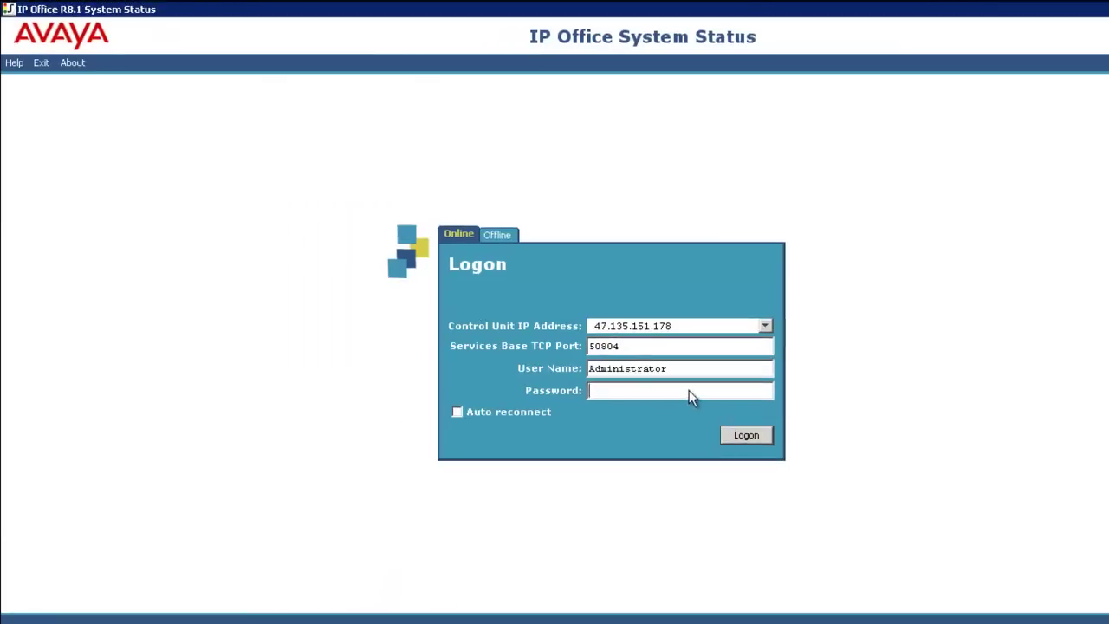
Log on to System Status as Administrator with the pasted password.
double_click(684, 371)
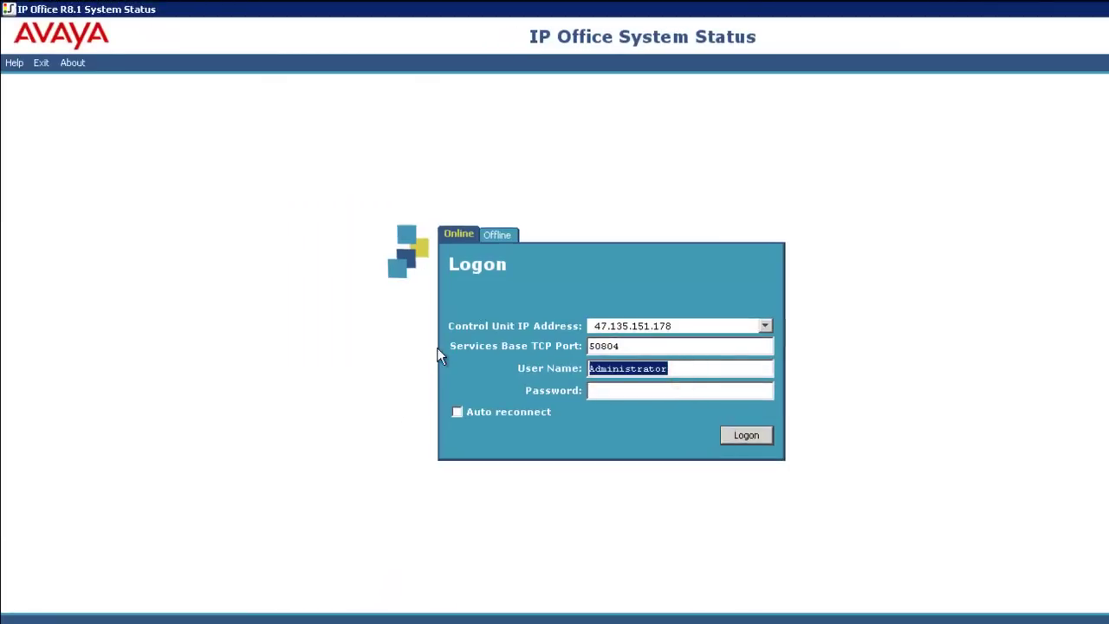
key(Tab)
key(ctrl+v)
click(746, 436)
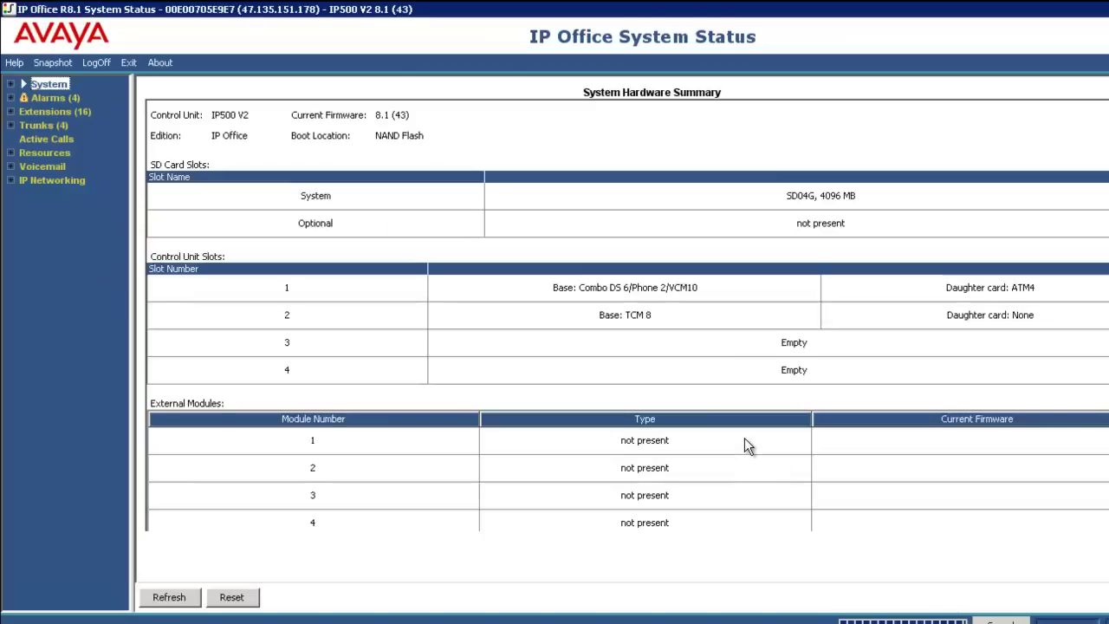
Show the AVAYA_SUPPORT status details under IP Networking > SSL VPN.
click(69, 179)
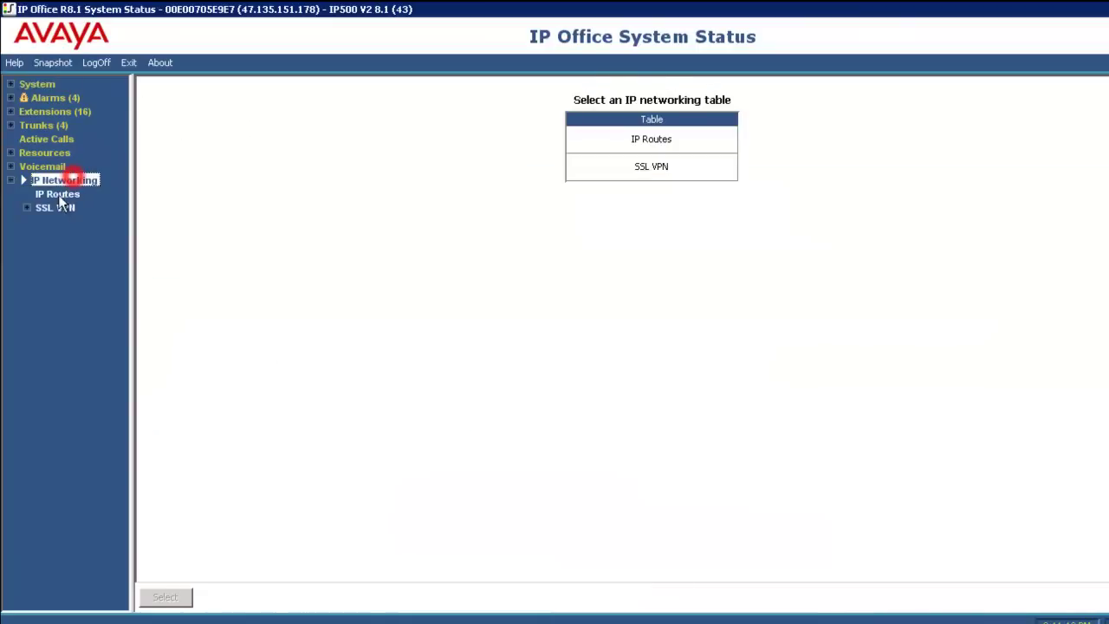
click(62, 208)
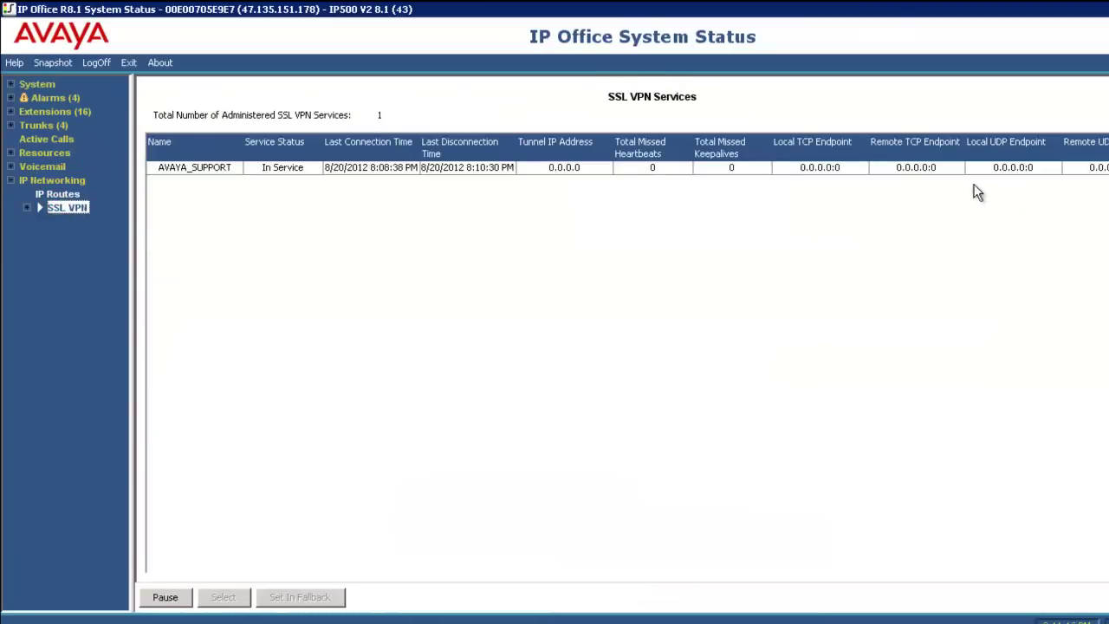
click(293, 168)
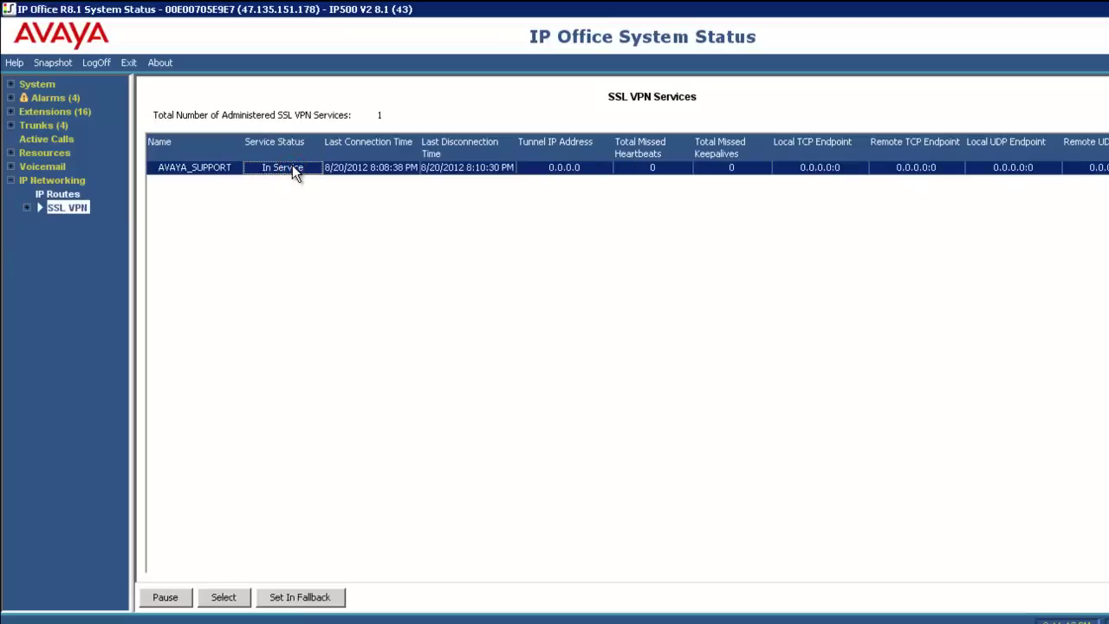
click(26, 208)
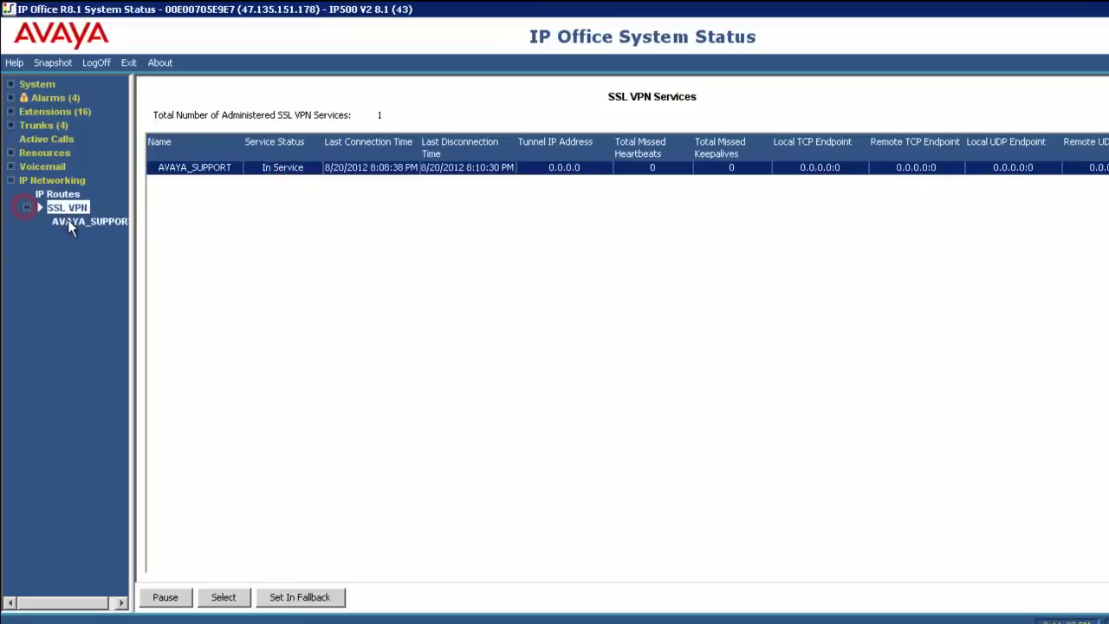
click(68, 222)
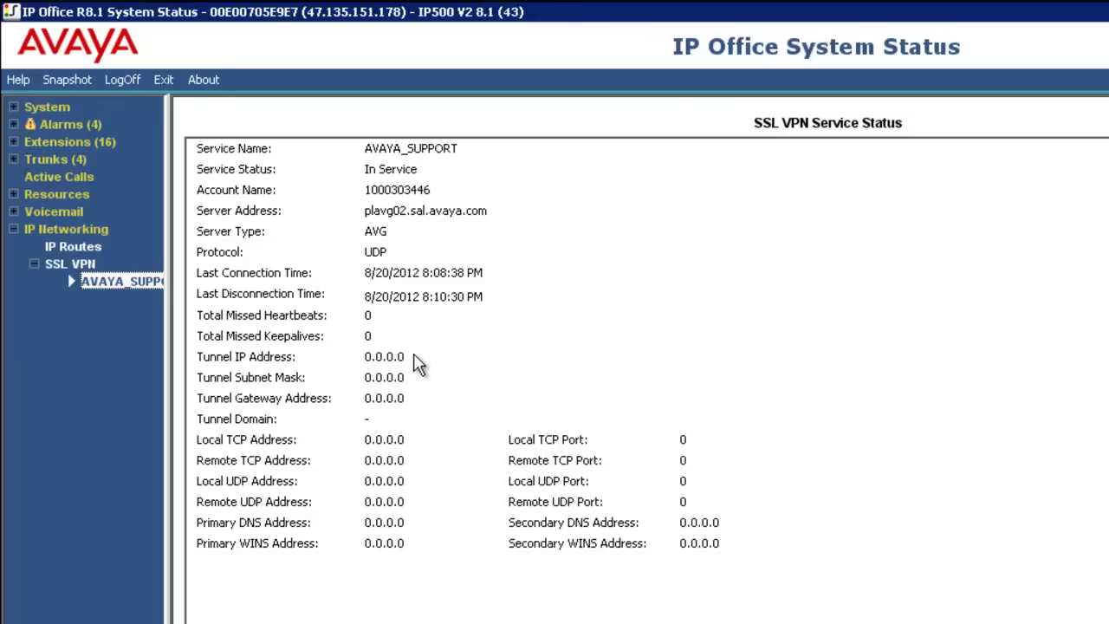
click(416, 355)
click(402, 381)
click(412, 401)
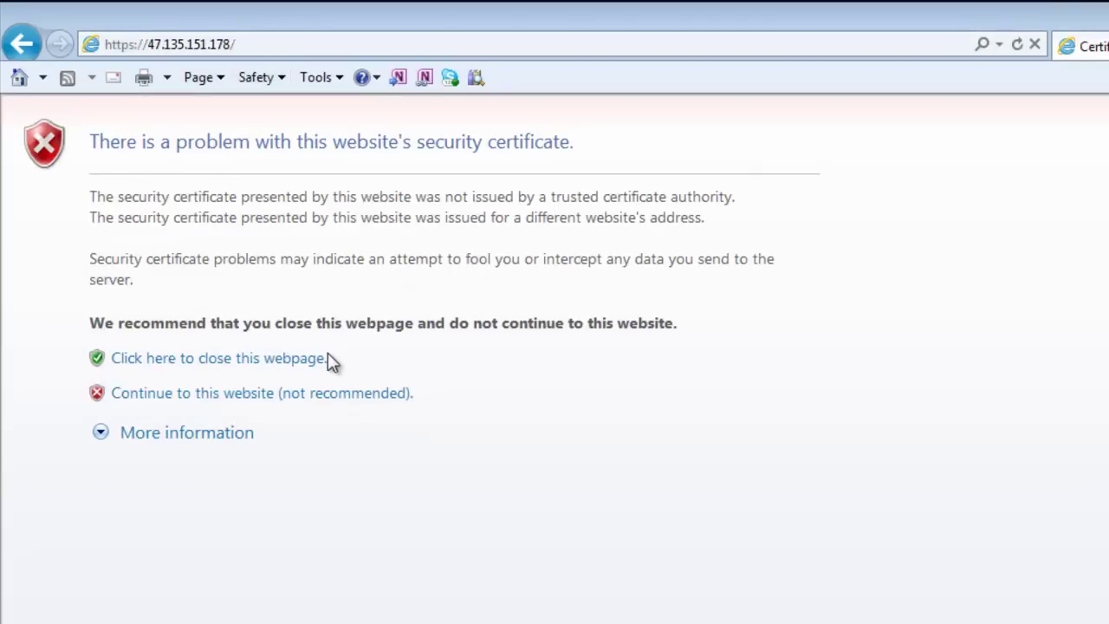
Pass both certificate warnings into IP Office Web Management and enter the Administrator credentials.
click(333, 395)
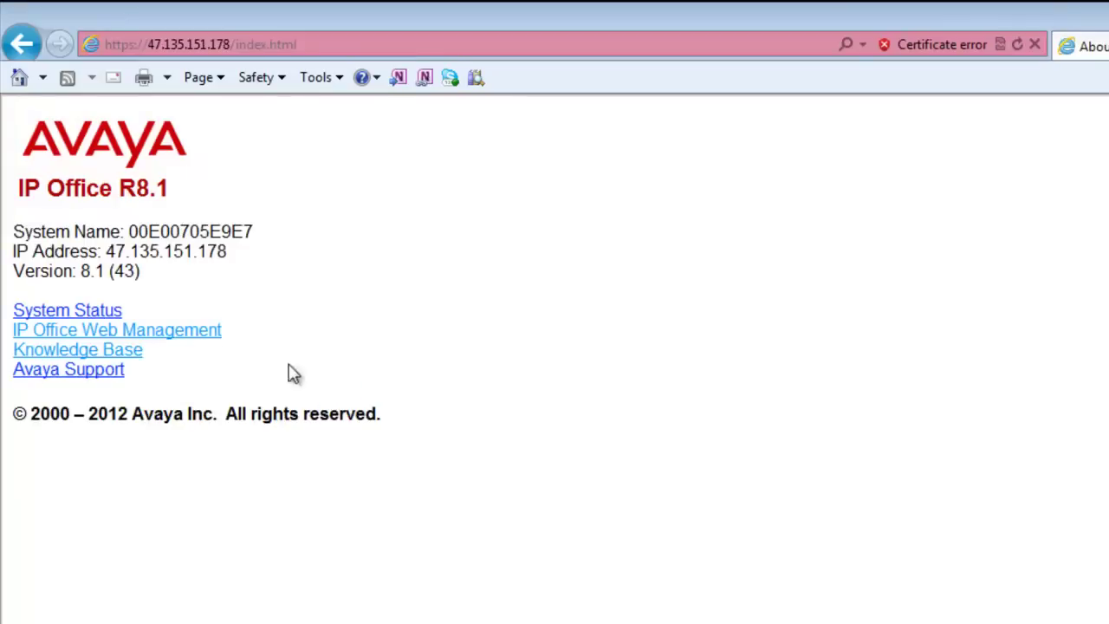
click(212, 339)
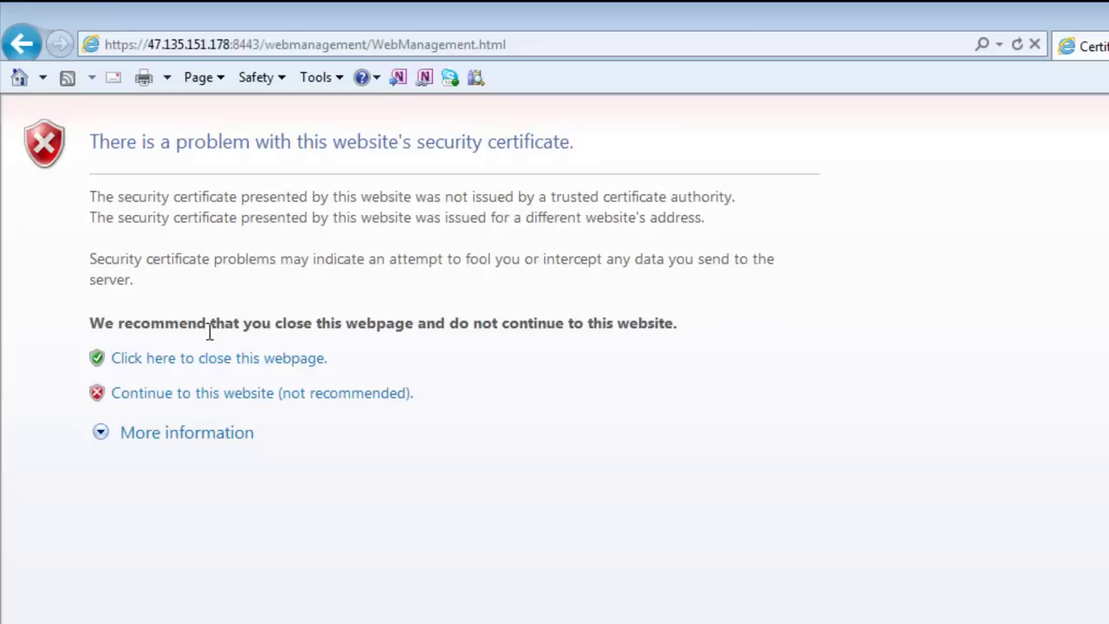
click(301, 394)
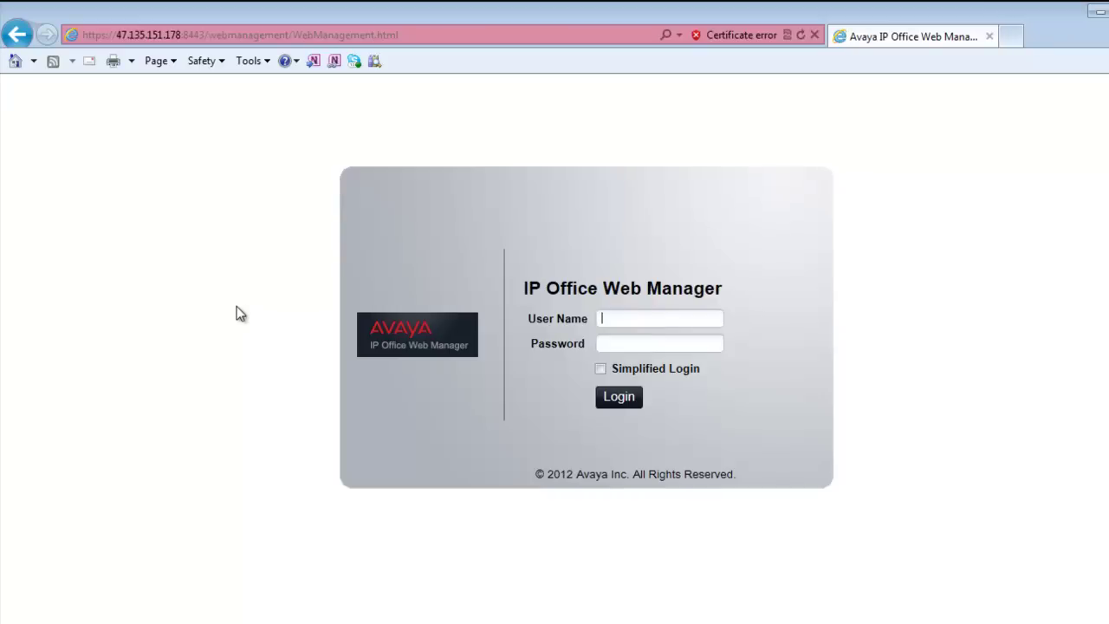
text(Administrator)
key(ctrl+v)
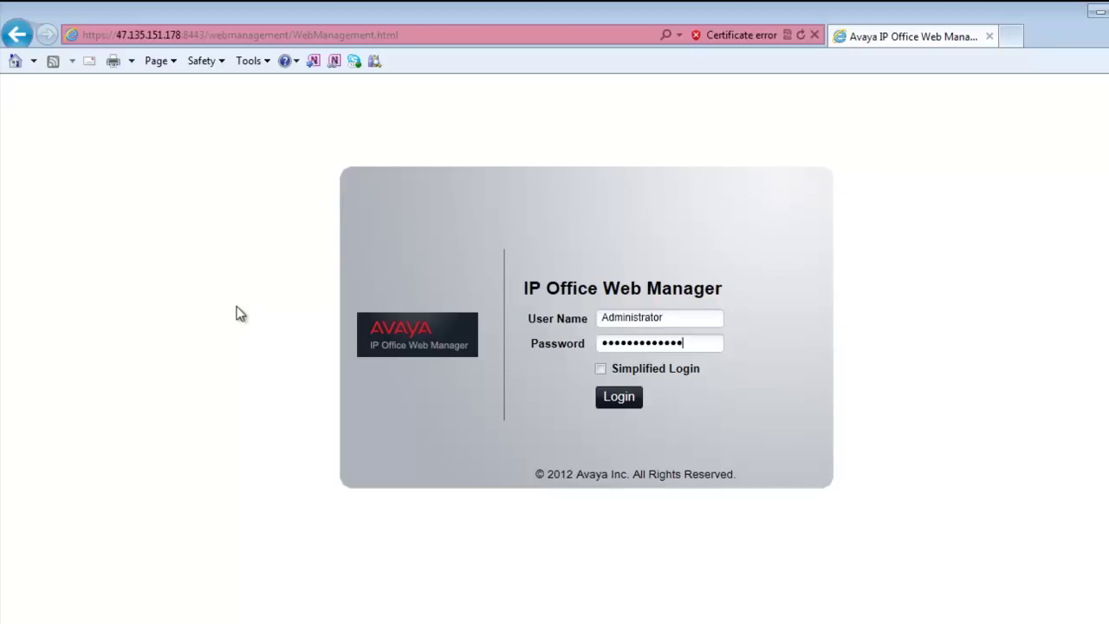
Log in to Web Manager and choose Tools > On-boarding > Modify On-boarding File.
click(620, 397)
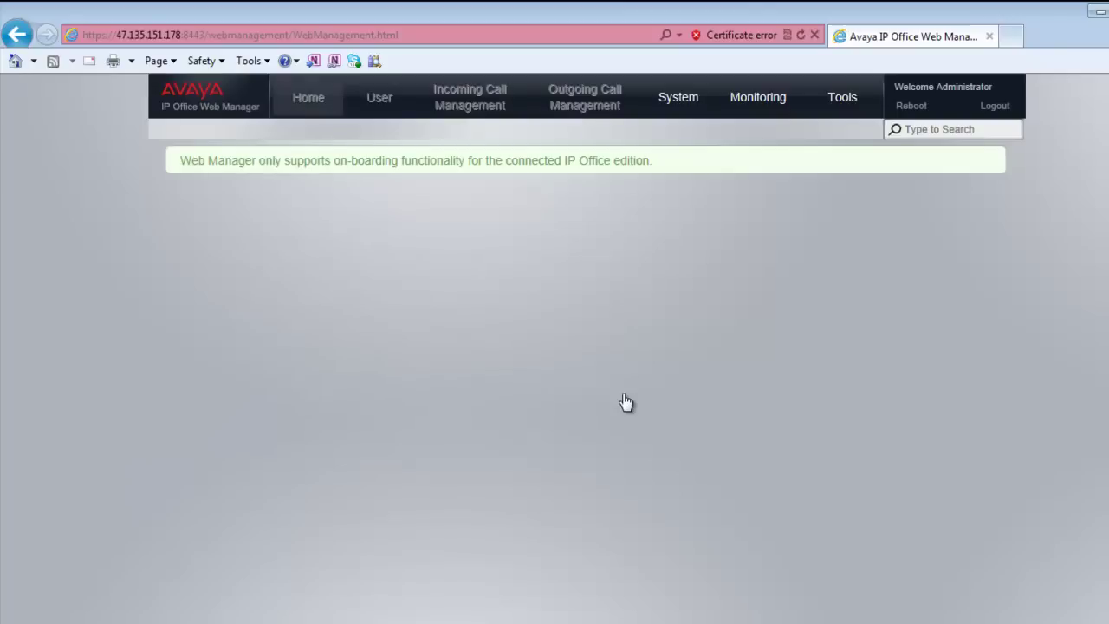
mouse_move(837, 107)
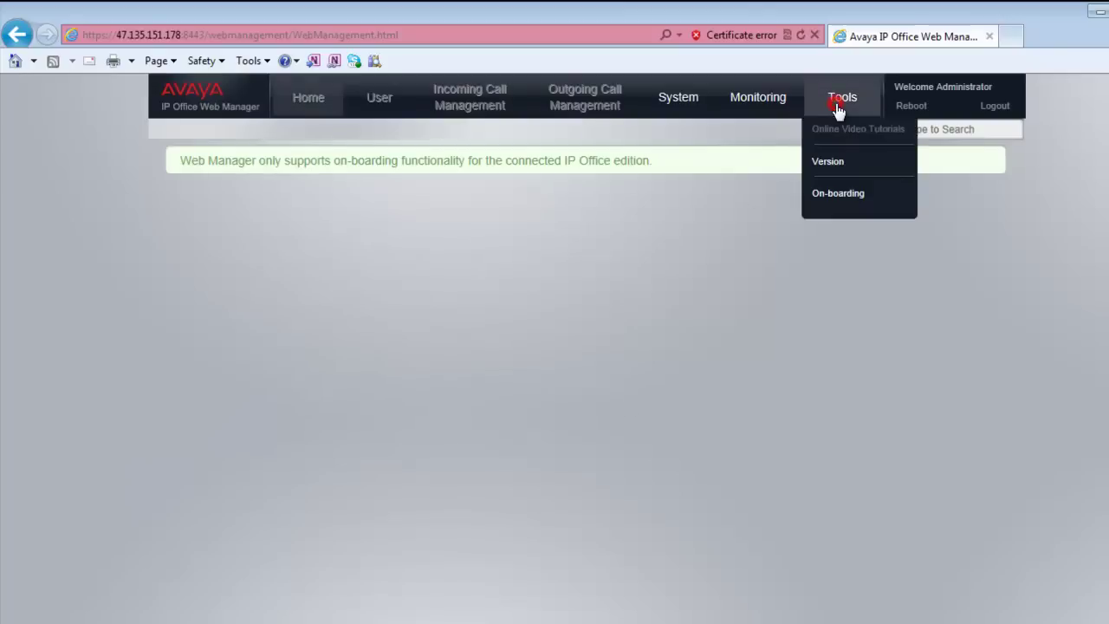
click(837, 194)
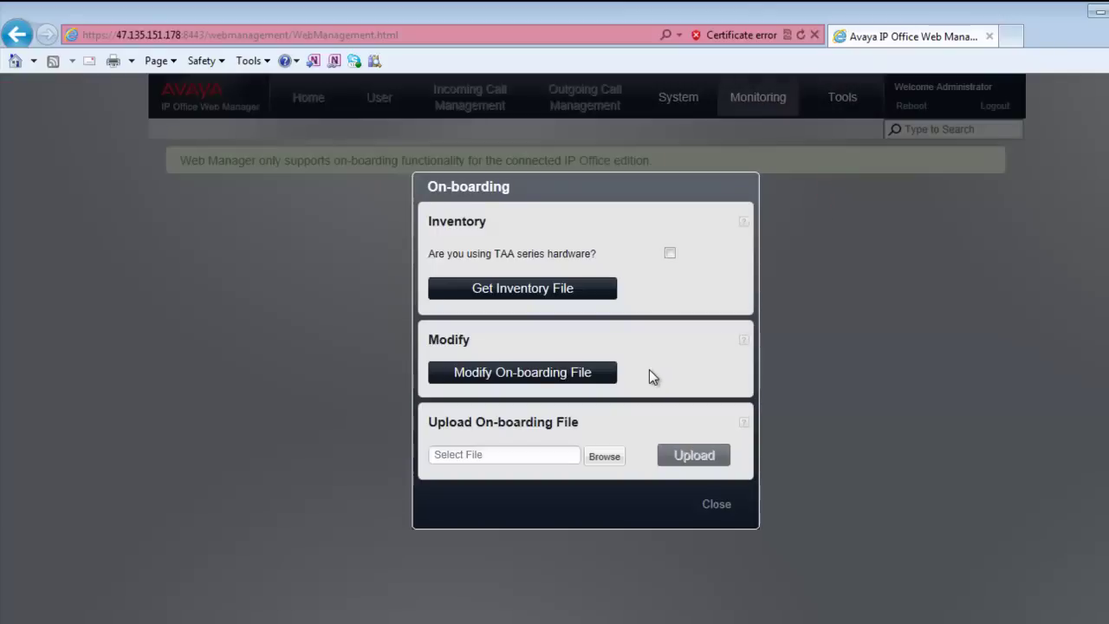
click(604, 375)
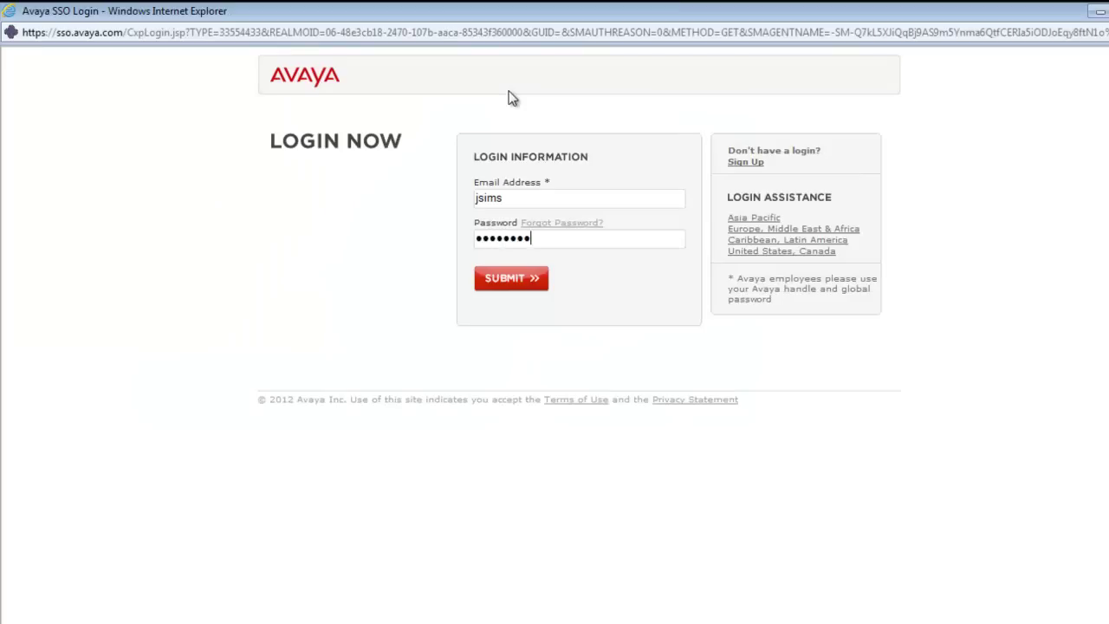
Sign in to GRT and choose Regenerate On-boarding File under Existing IP Office SSL VPN Remote Connectivity.
text(*)
key(Return)
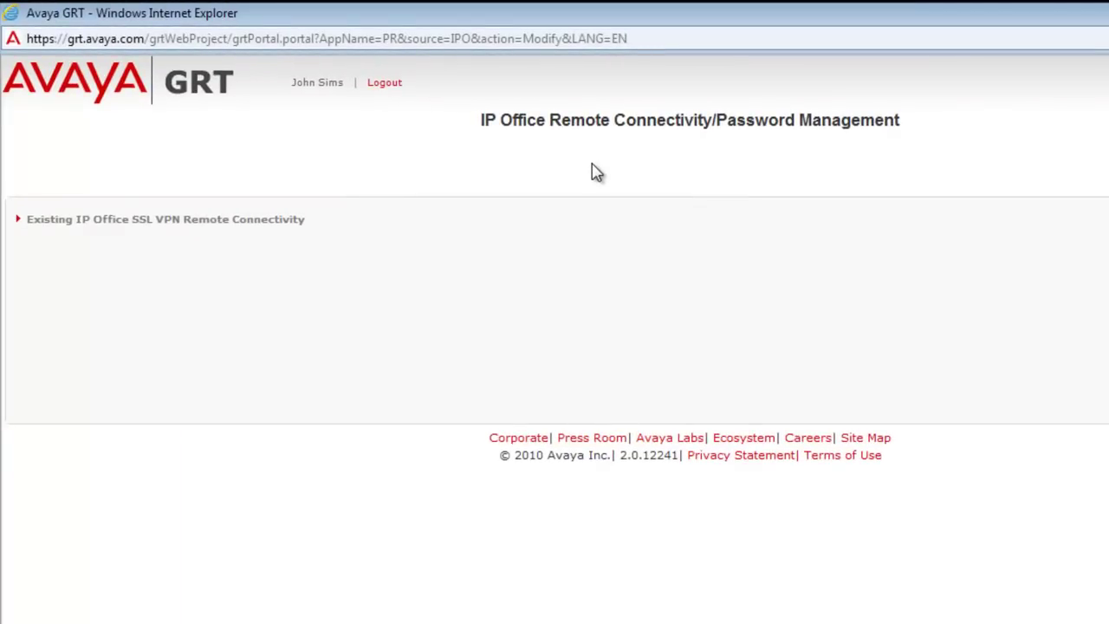
click(195, 227)
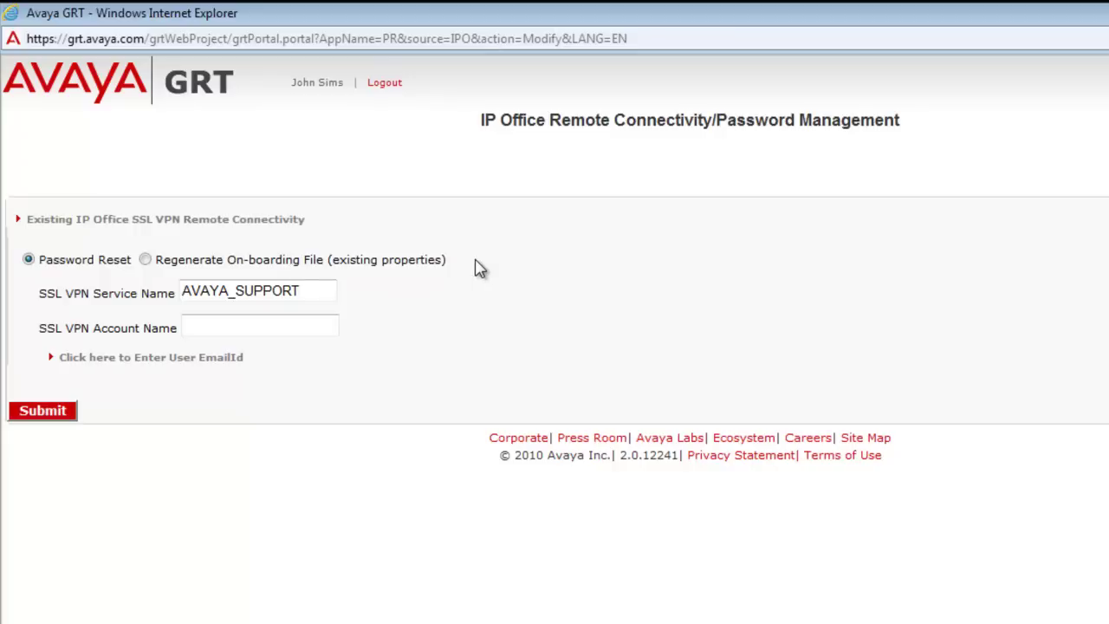
click(476, 262)
click(237, 322)
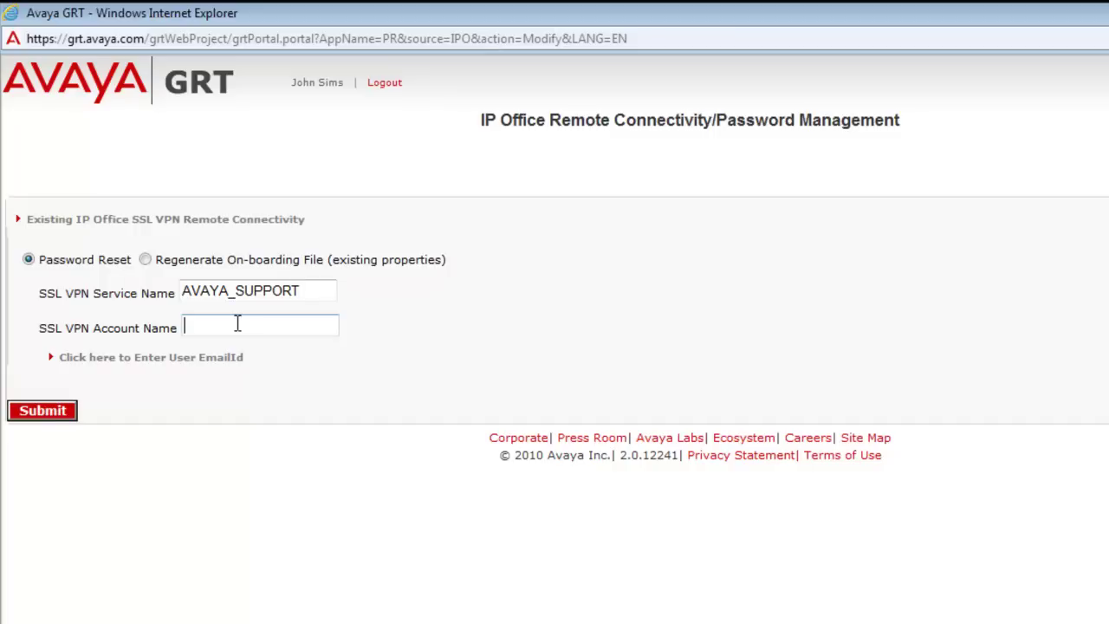
click(81, 353)
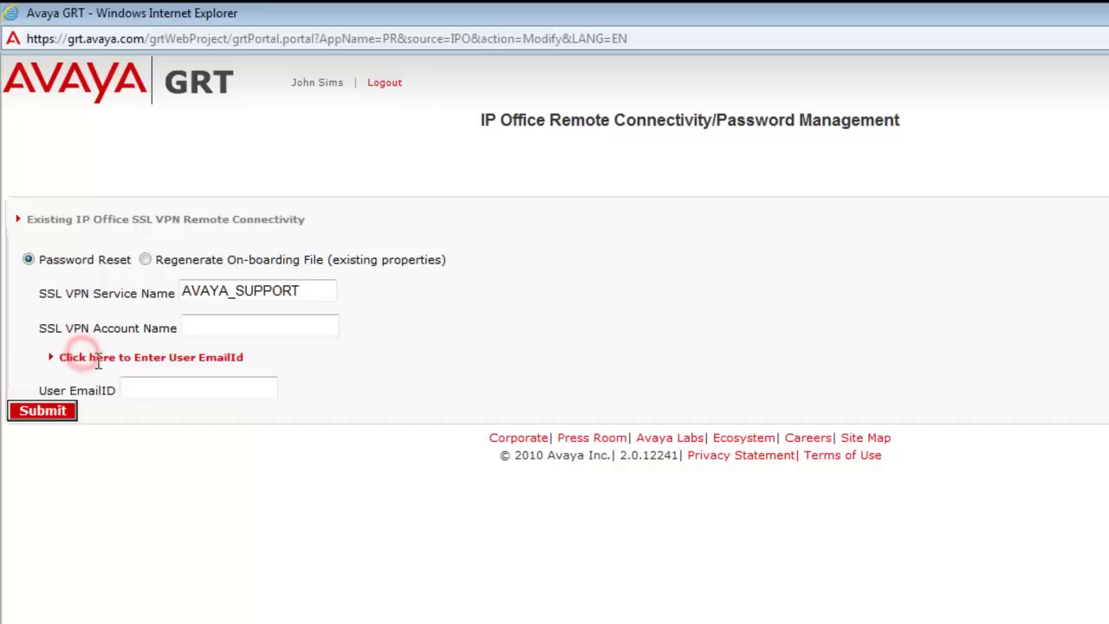
click(145, 260)
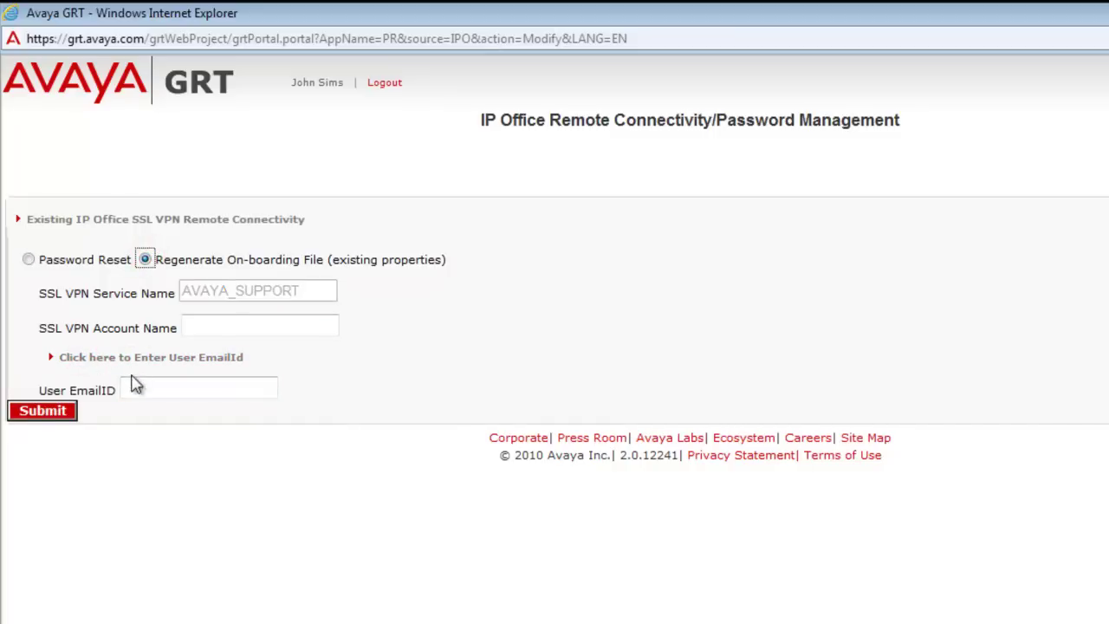
Enter the user's e-mail address in the User EmailID field.
click(160, 382)
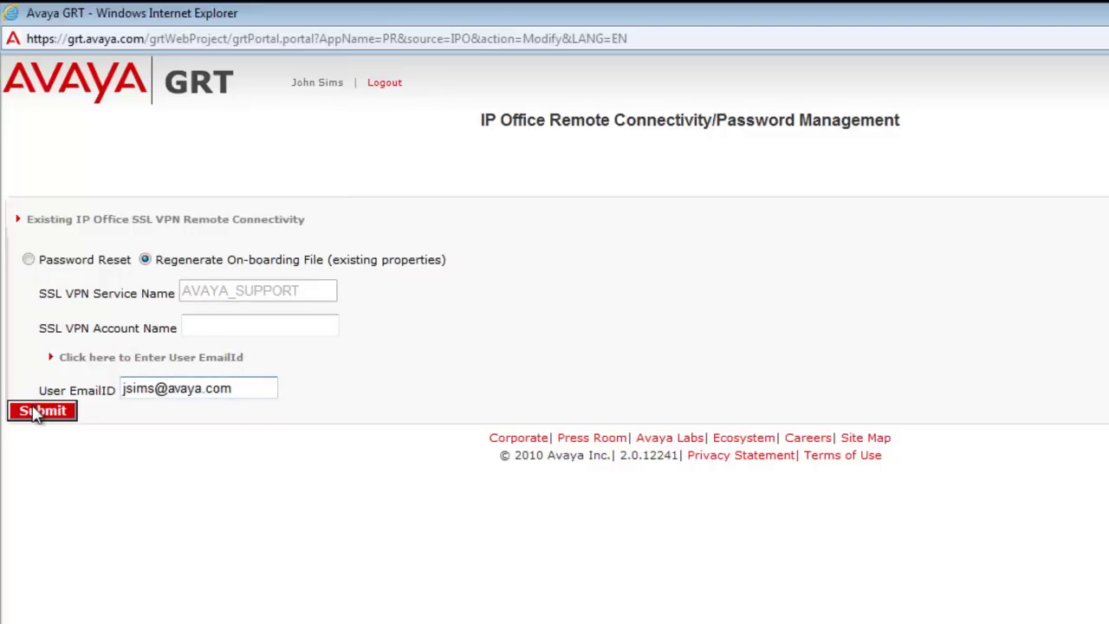
click(192, 326)
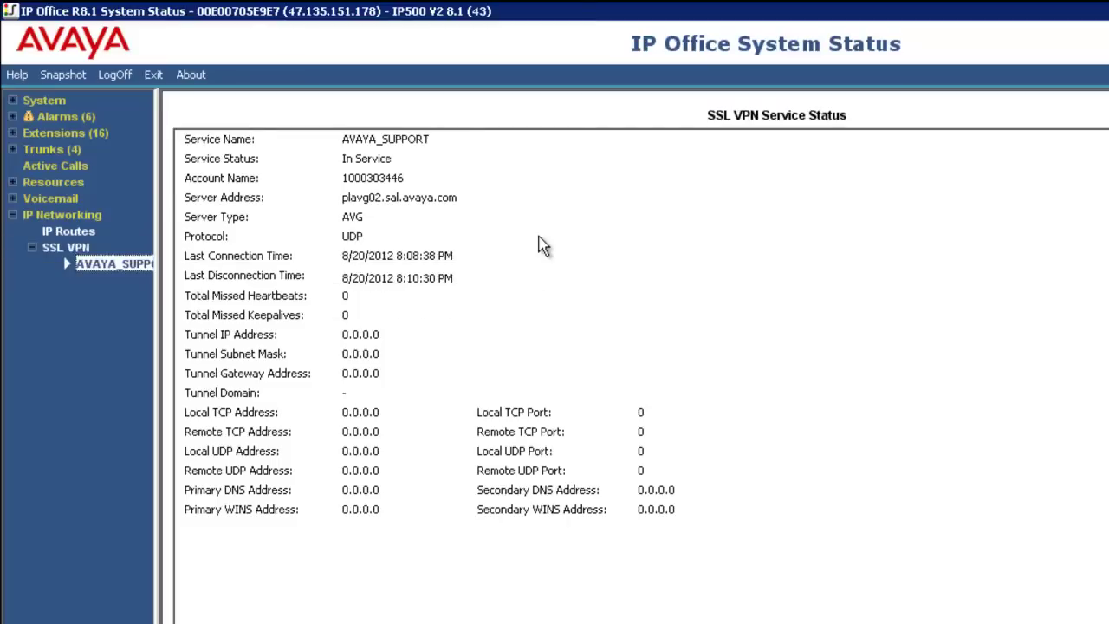
Select the AVAYA_SUPPORT SSL VPN entry in System Status to read its Account Name.
click(422, 174)
click(414, 175)
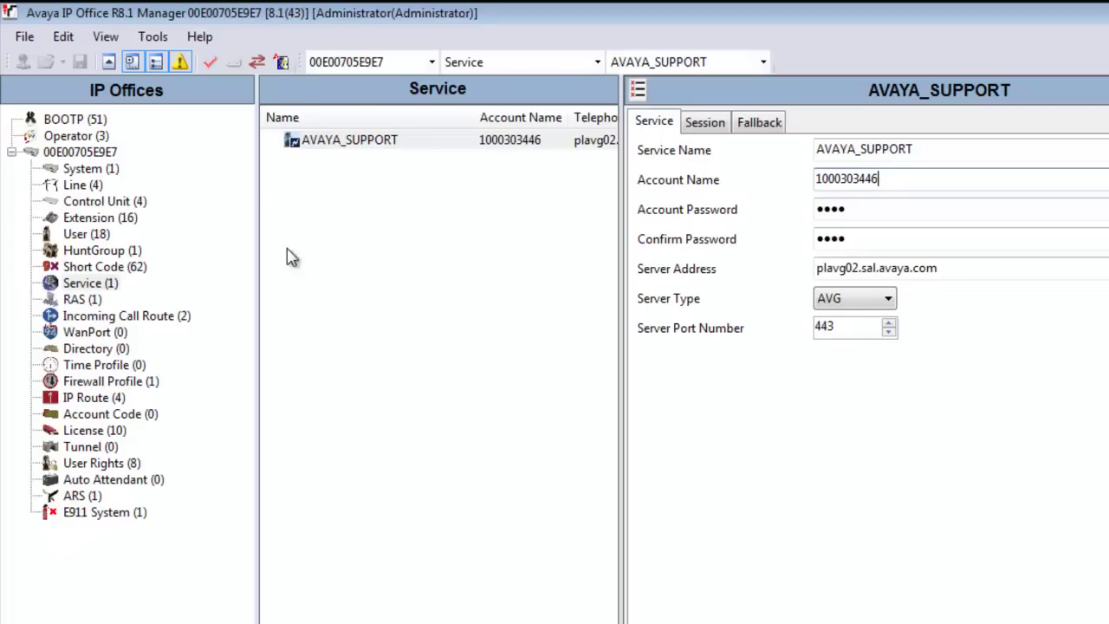
Copy the Account Name from Manager's AVAYA_SUPPORT service settings and switch back to GRT.
click(100, 284)
click(462, 141)
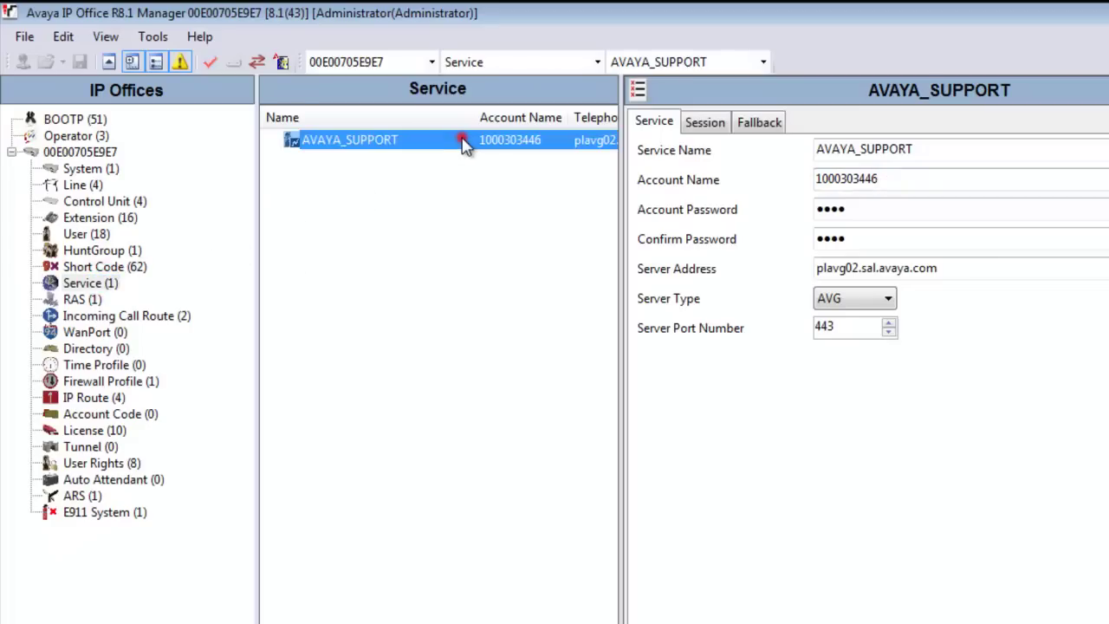
double_click(884, 180)
key(ctrl+c)
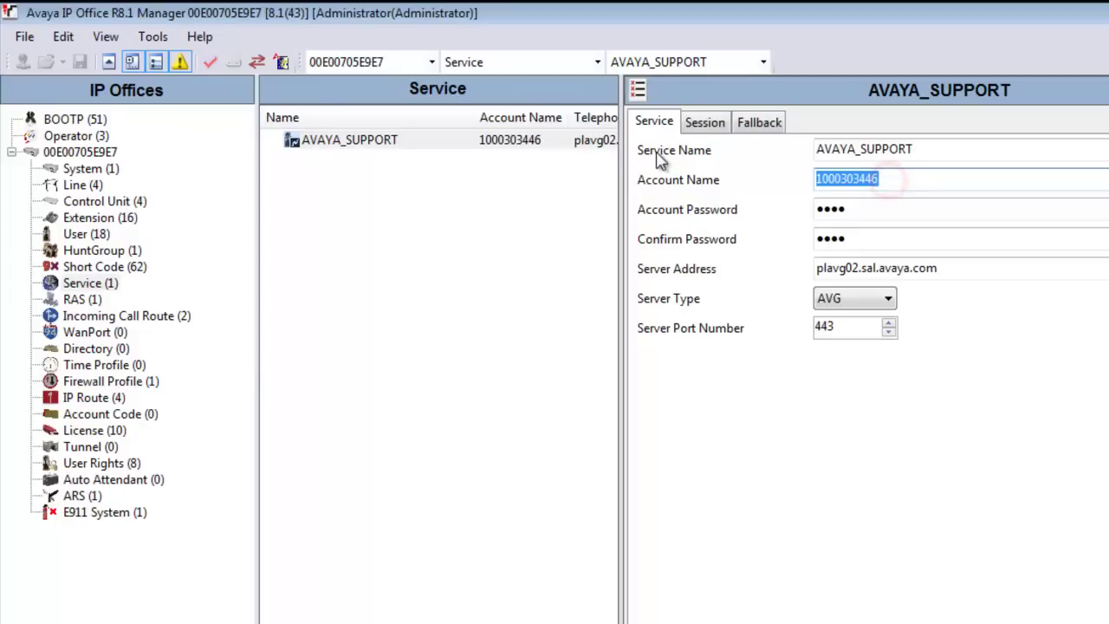
click(884, 177)
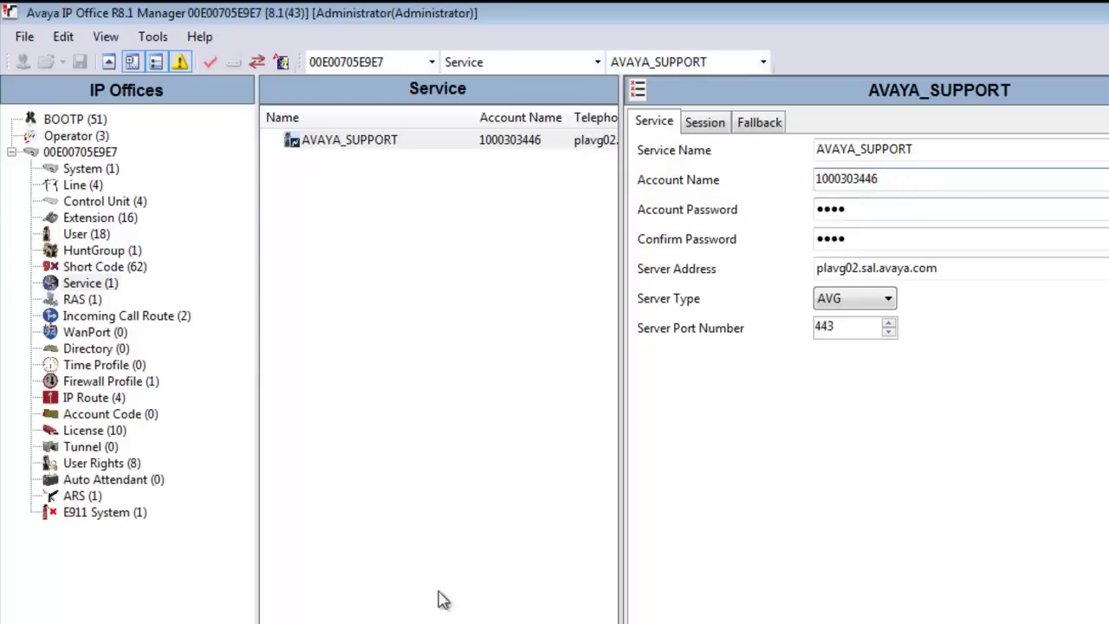
key(alt+Tab)
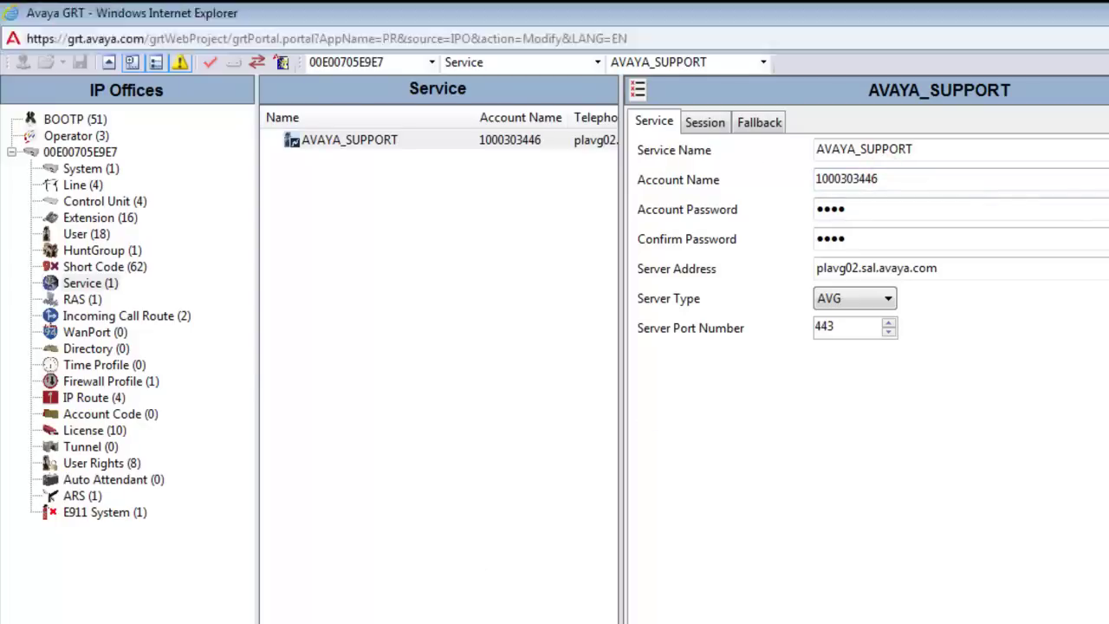
Paste the AVAYA_SUPPORT account name, submit and confirm the request, and close the success message.
click(198, 329)
key(ctrl+v)
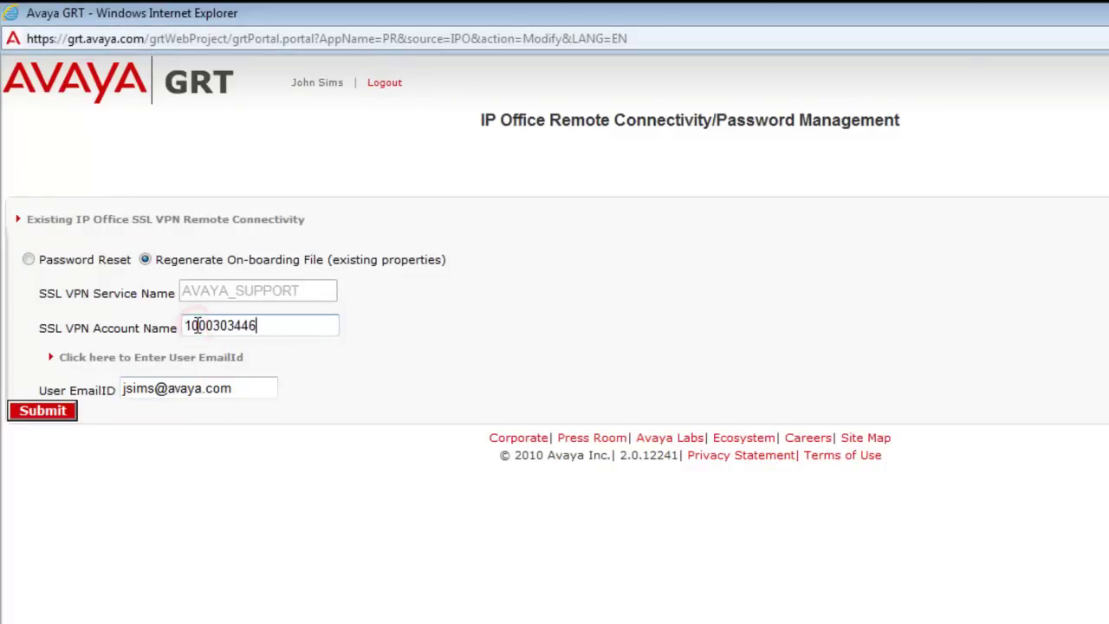
click(51, 410)
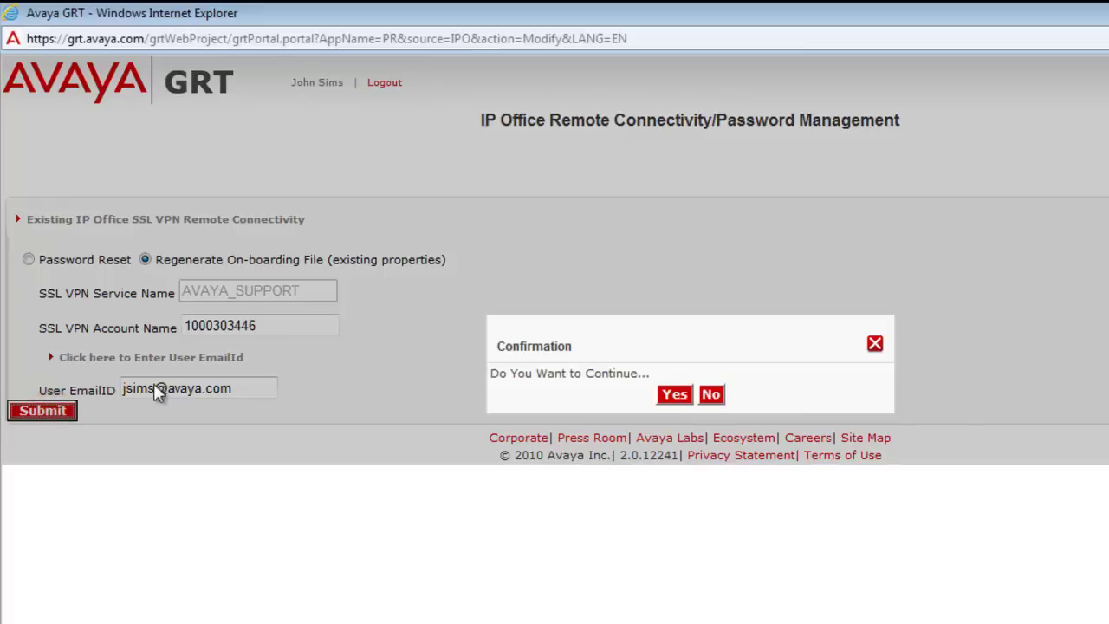
click(675, 397)
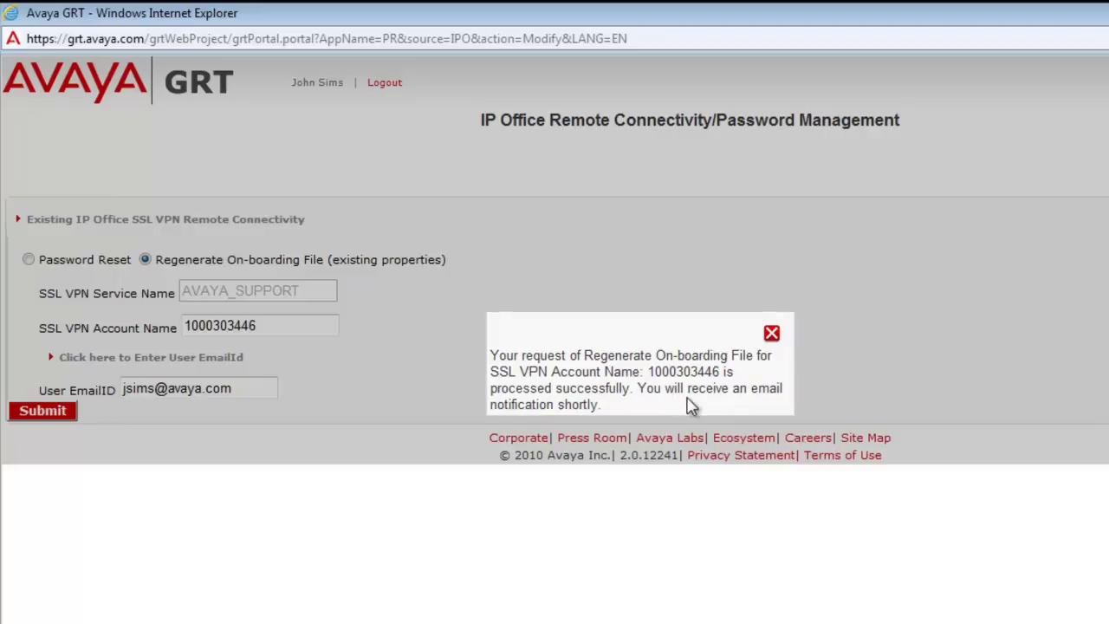
click(771, 335)
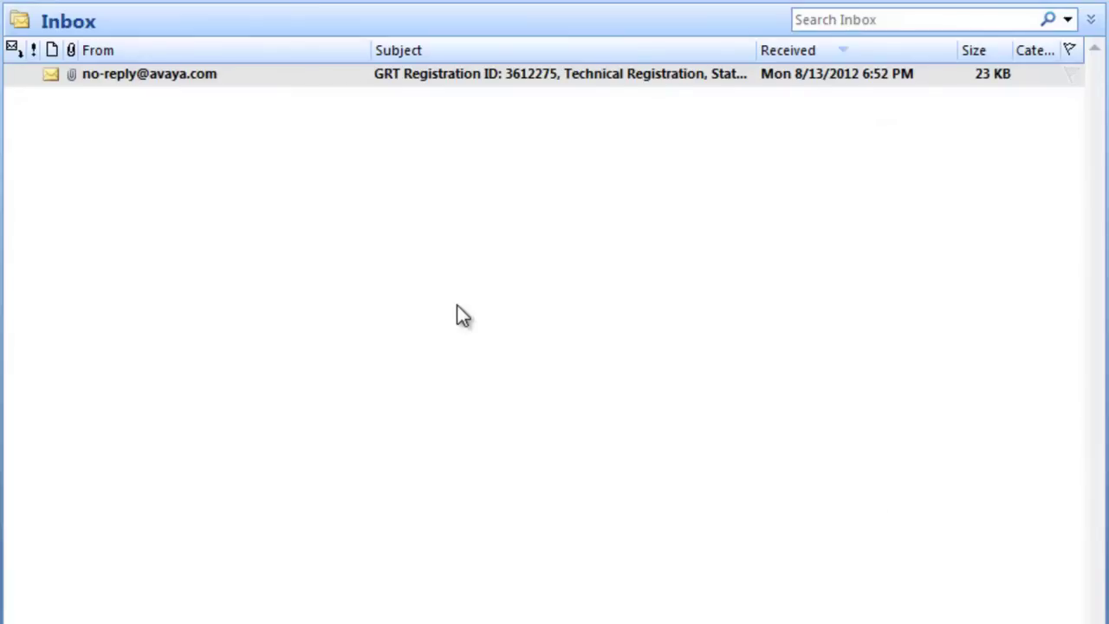
Open the GRT registration email and save its IPO-Onboarding.xml attachment to disk.
double_click(231, 74)
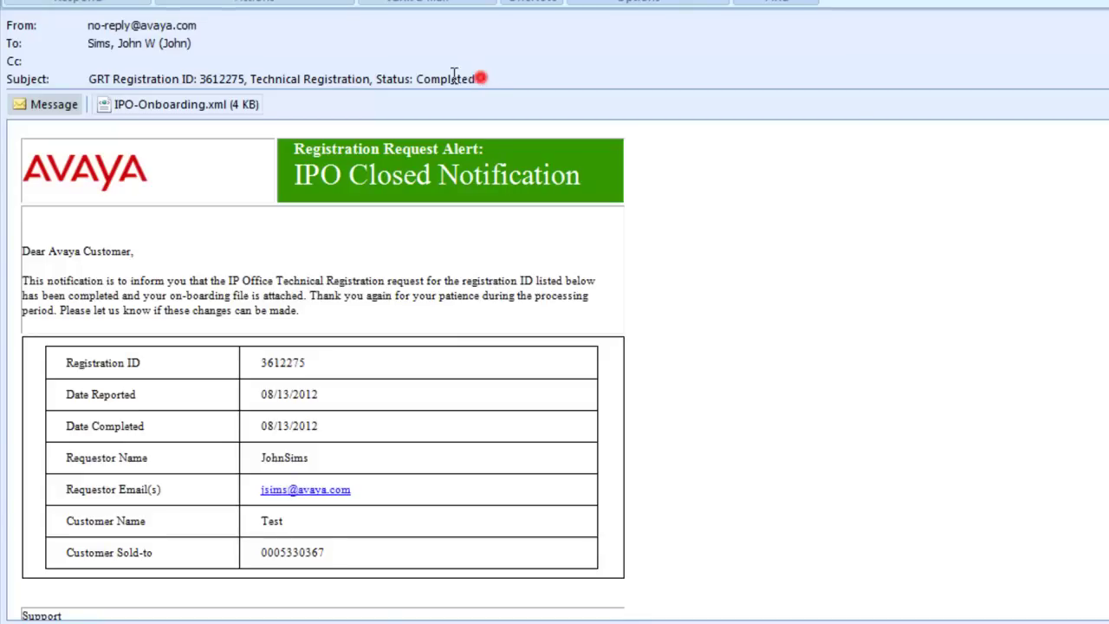
drag(477, 78, 308, 73)
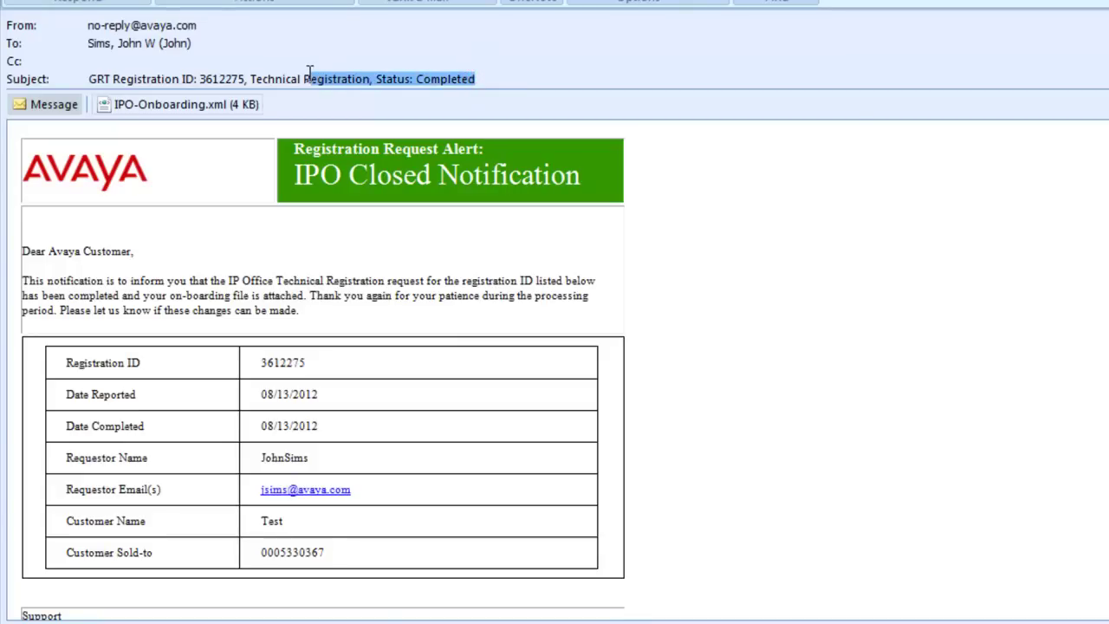
click(173, 113)
right_click(173, 116)
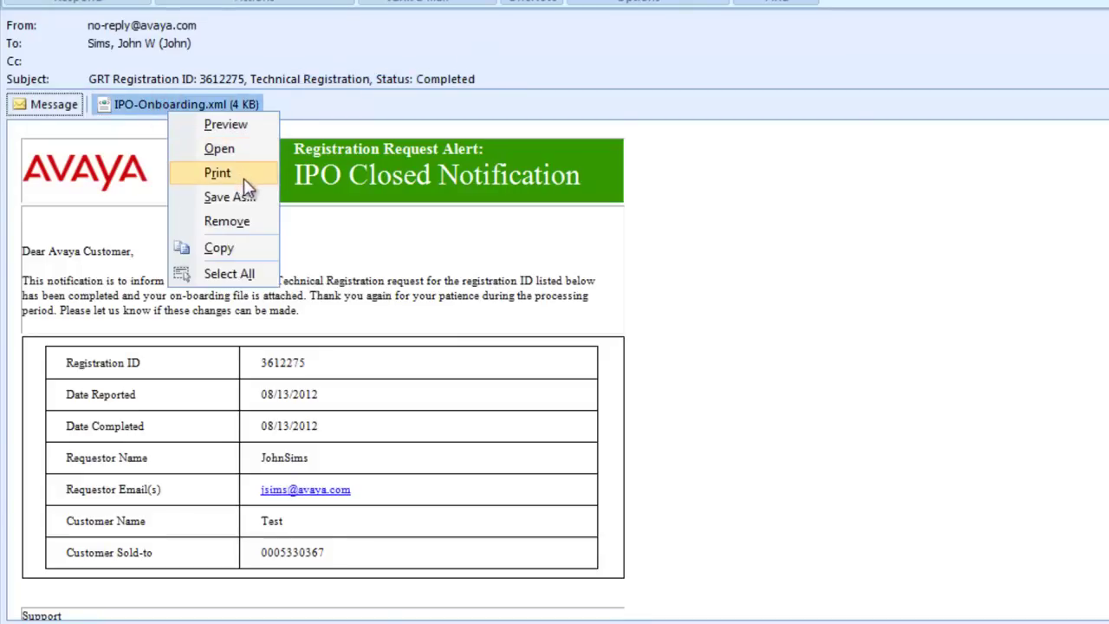
click(254, 201)
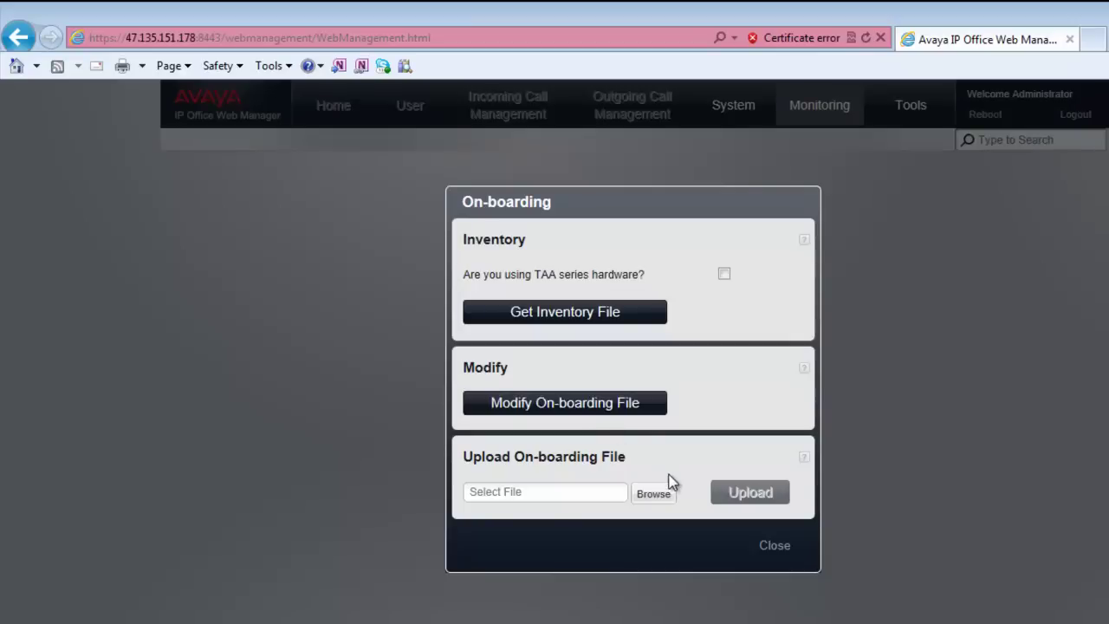
Select IPO-Onboarding.xml in the On-boarding dialog and upload it to the system.
click(613, 491)
click(740, 500)
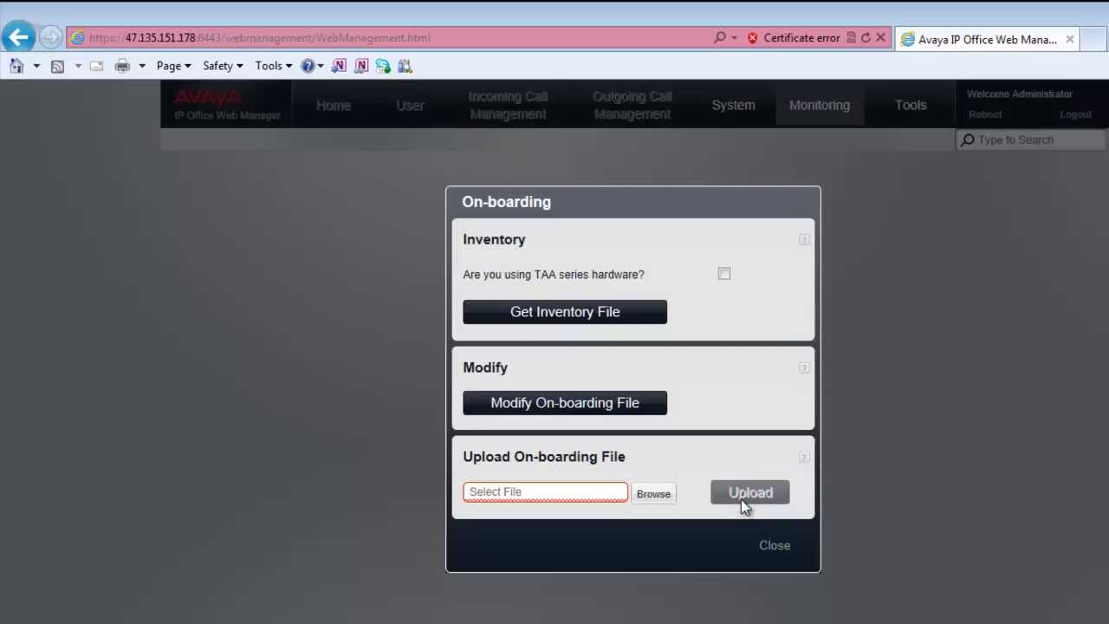
click(656, 493)
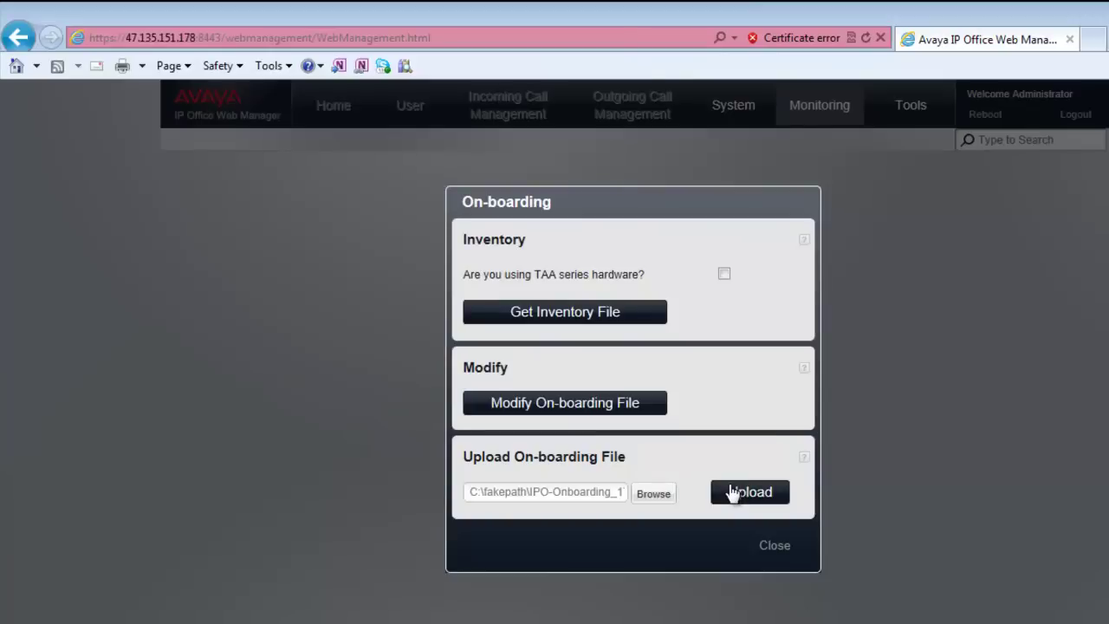
click(730, 492)
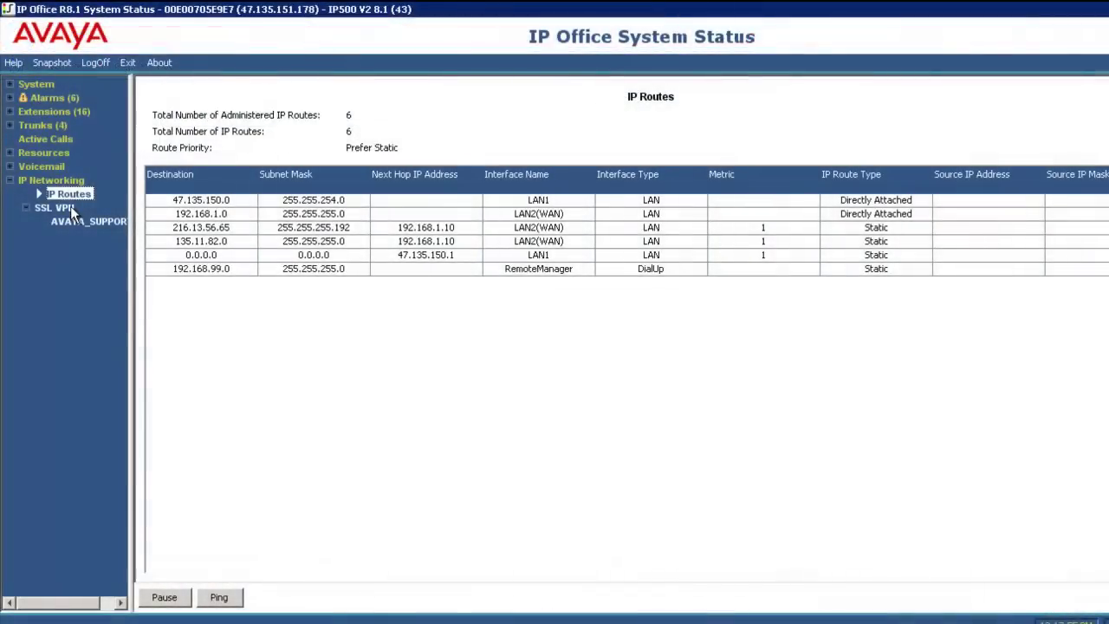
Check the AVAYA_SUPPORT SSL VPN tunnel status in System Status.
click(69, 208)
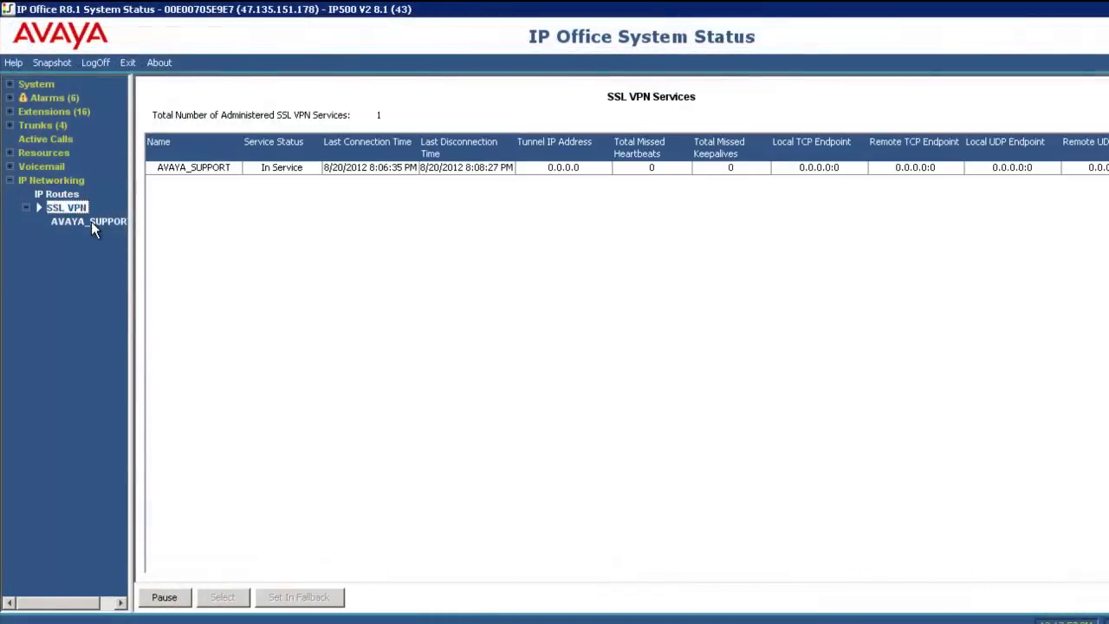
click(91, 221)
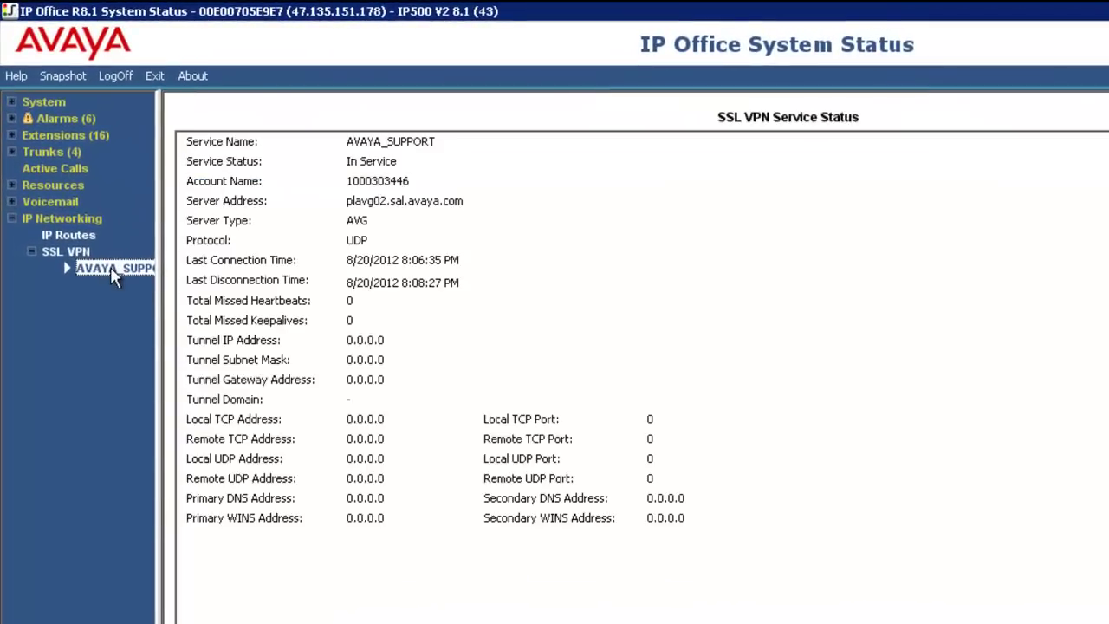
click(405, 337)
click(406, 336)
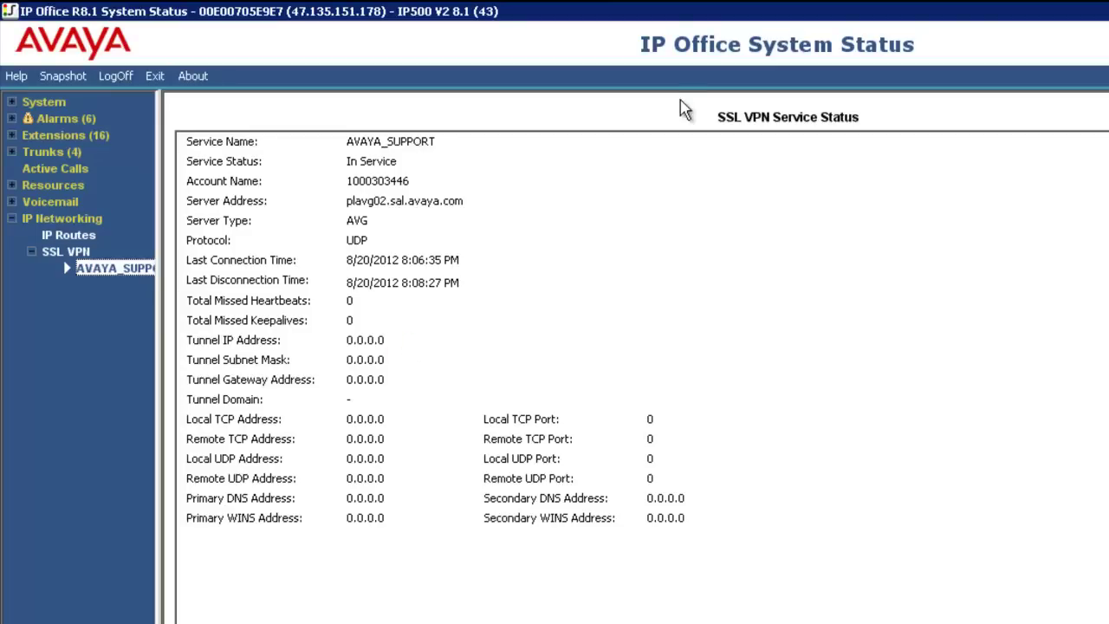
Open inventory.xml from the IPO_OB folder in Notepad++.
click(937, 22)
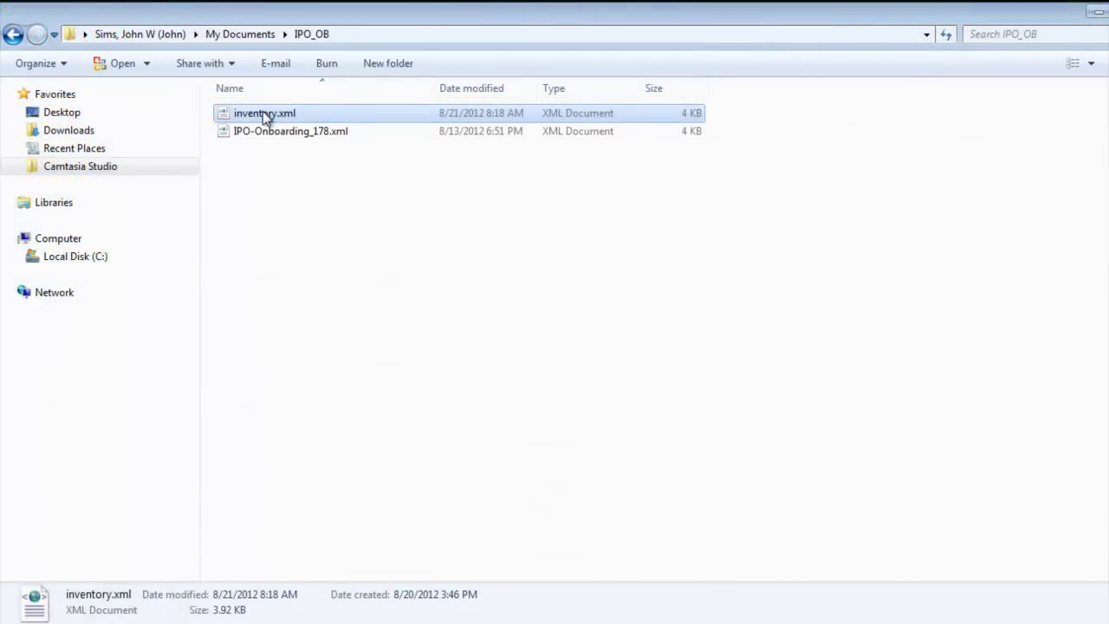
right_click(265, 119)
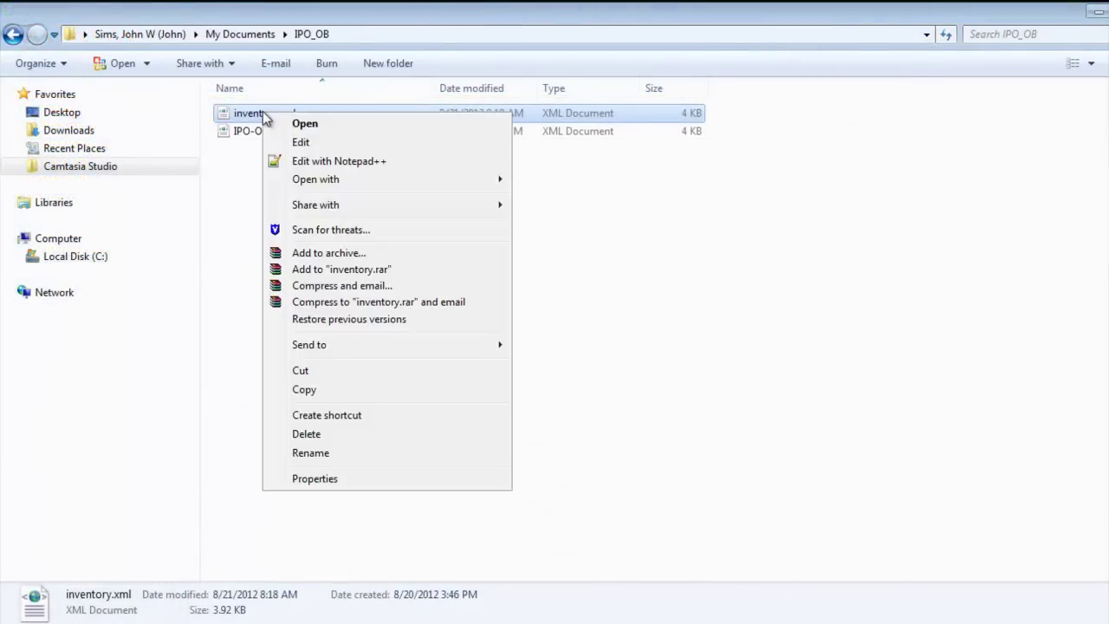
click(392, 163)
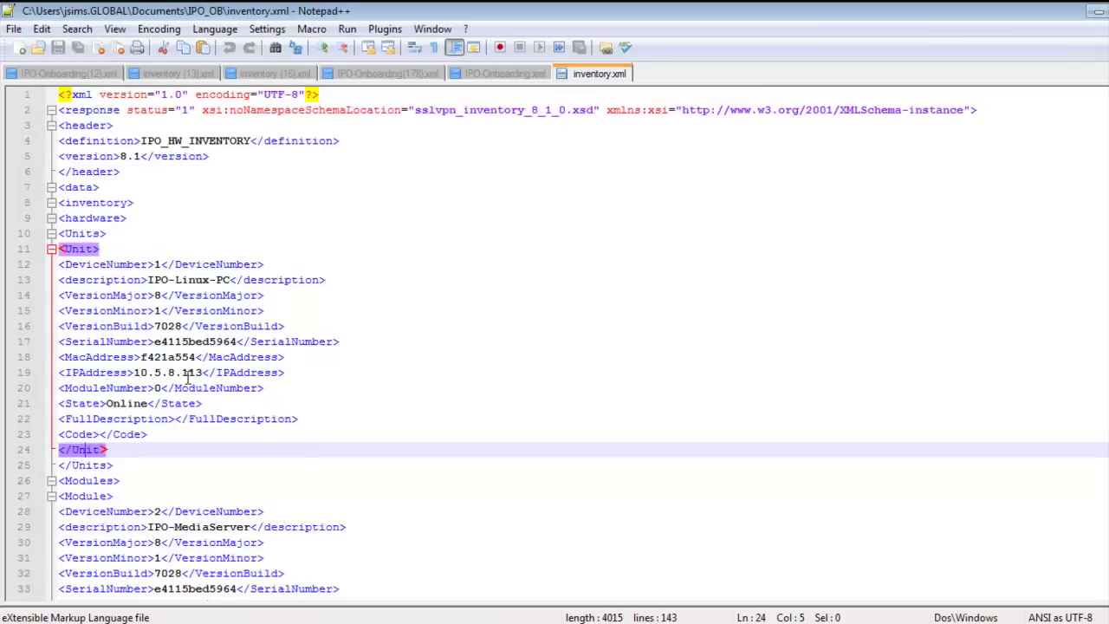
Paste material code 270393 into line 23's empty Code element, save, and close Notepad++.
drag(149, 434, 74, 436)
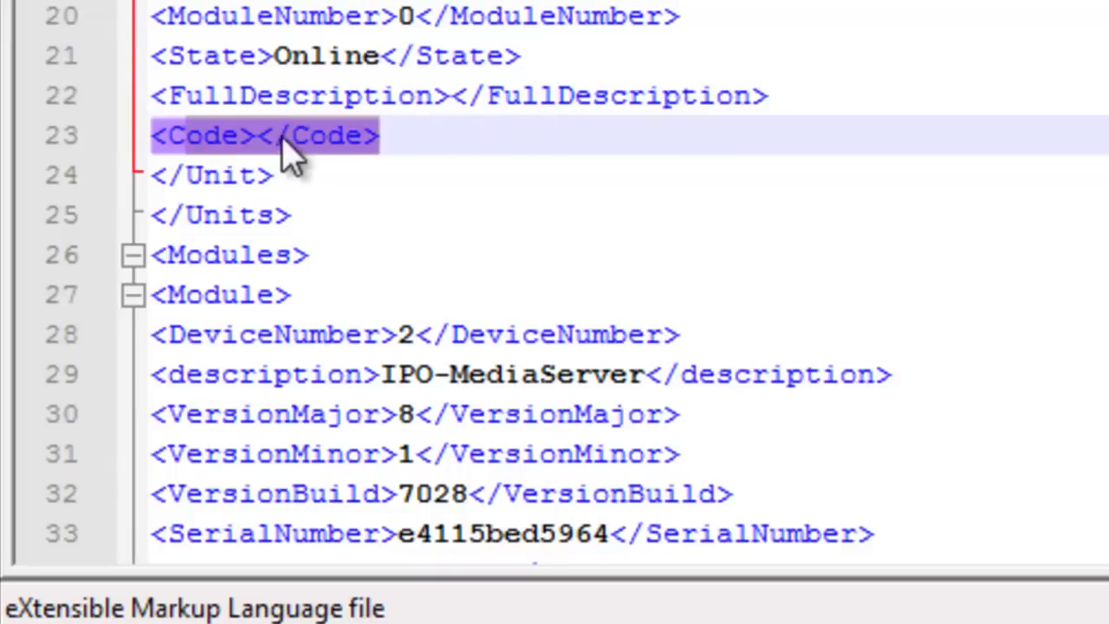
click(256, 135)
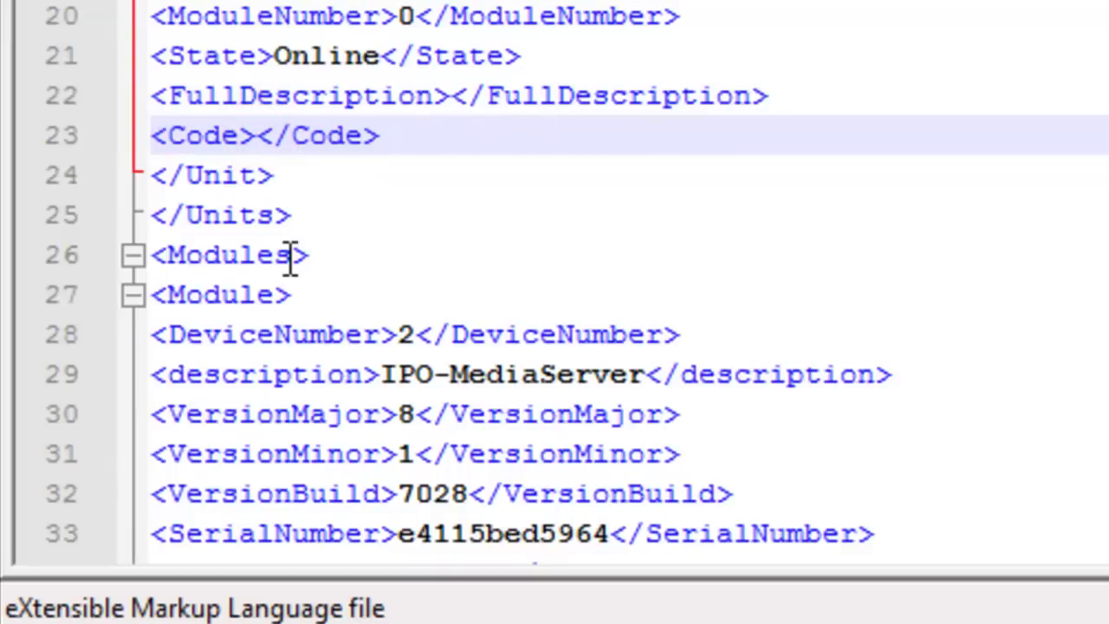
text(270393)
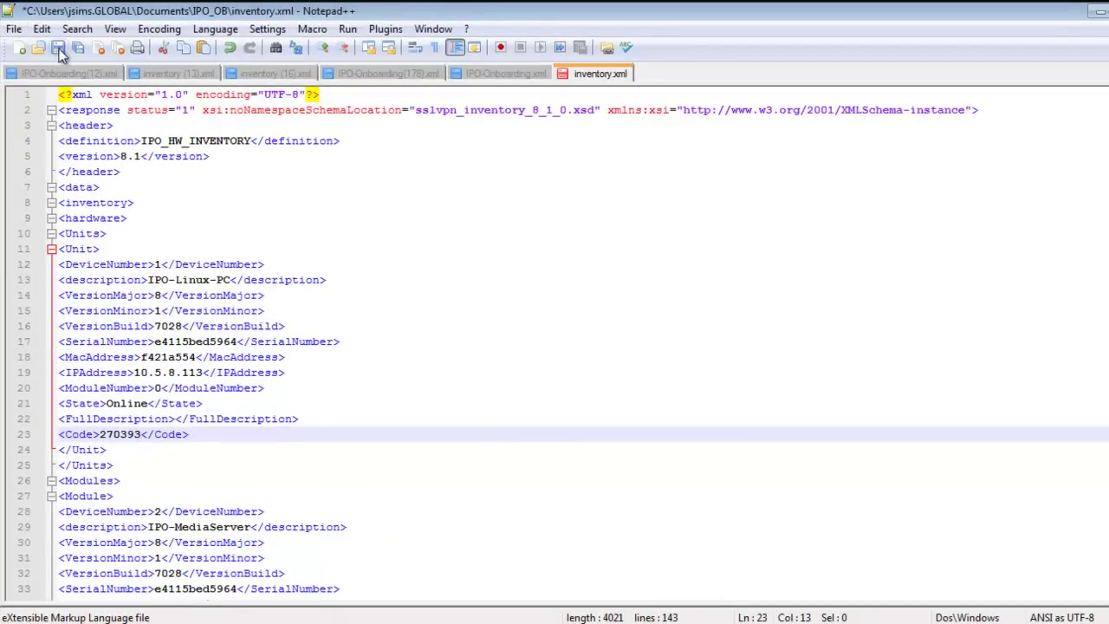
click(61, 49)
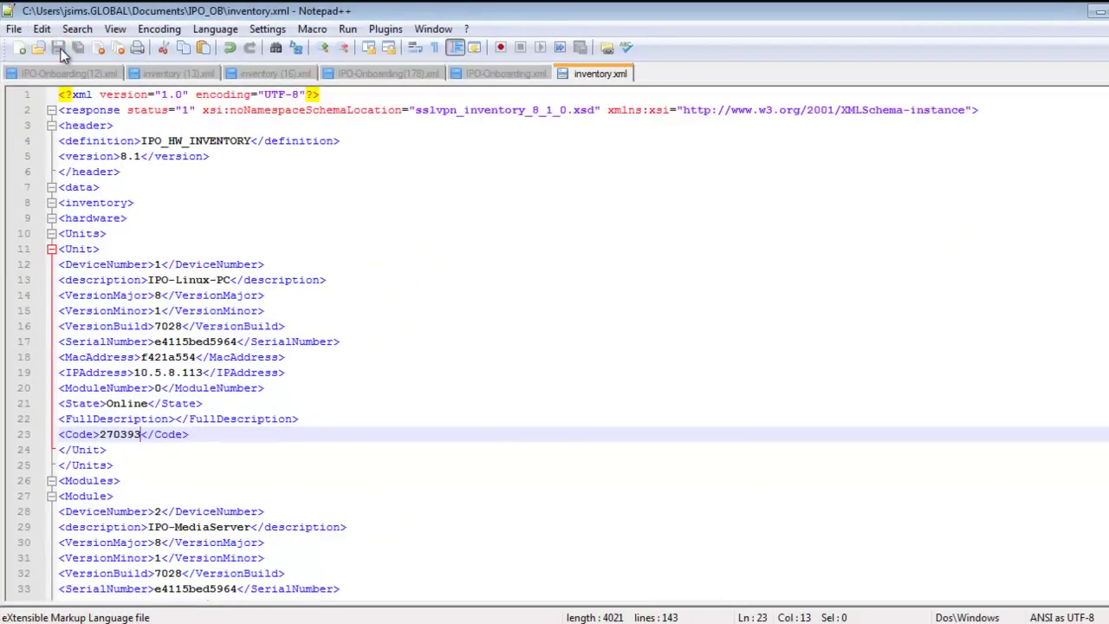
key(alt+F4)
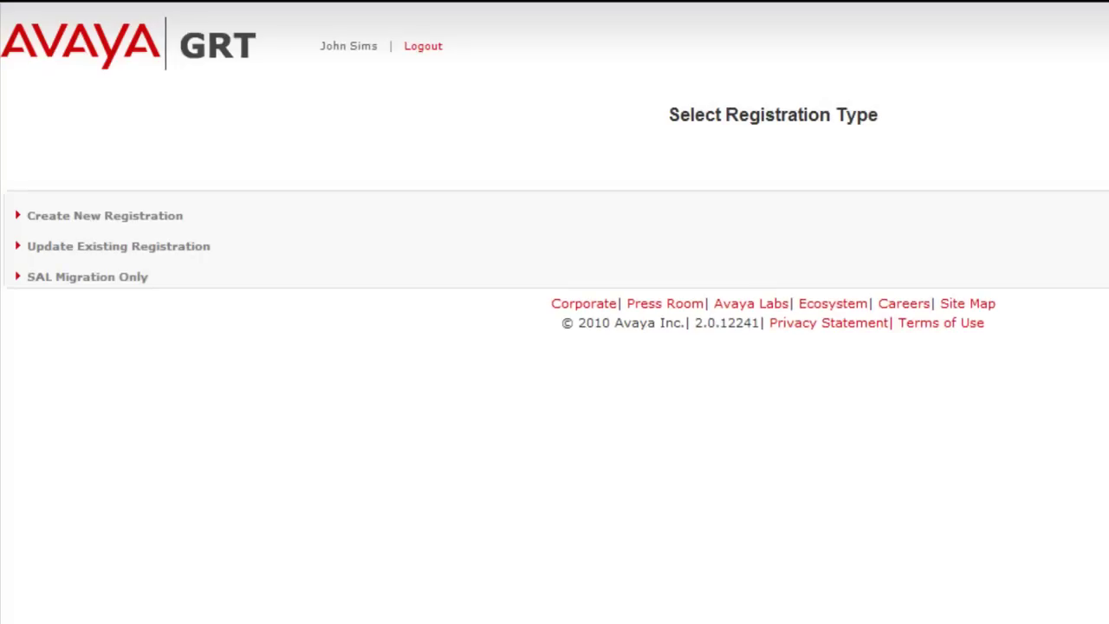
Look up the customer's Sold To number as BusinessPartner and begin a New Registration.
click(161, 216)
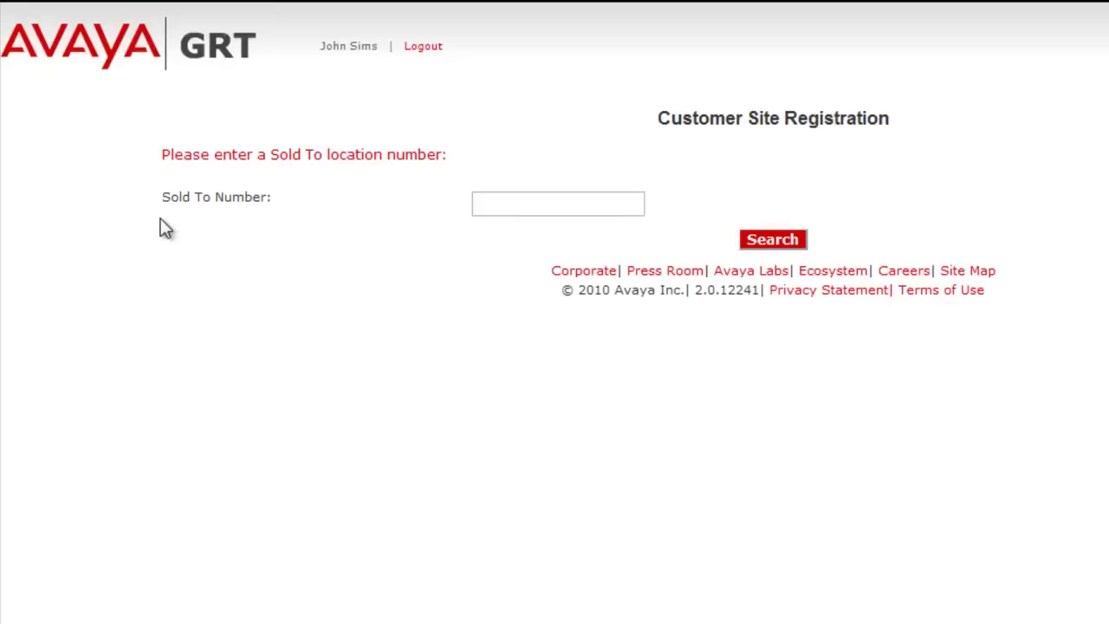
click(520, 205)
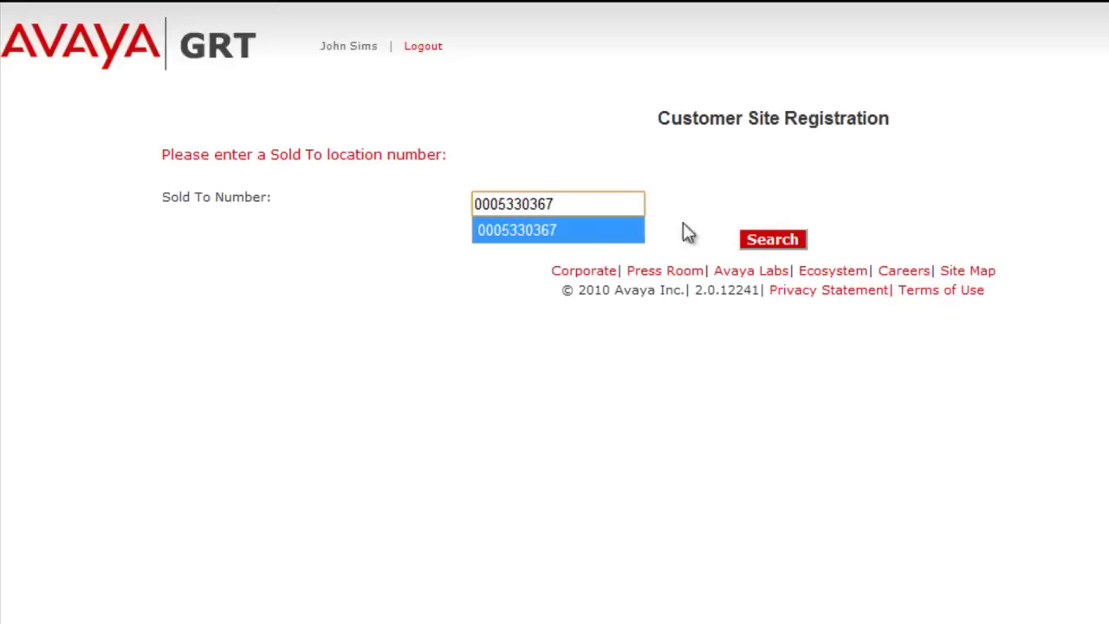
click(764, 235)
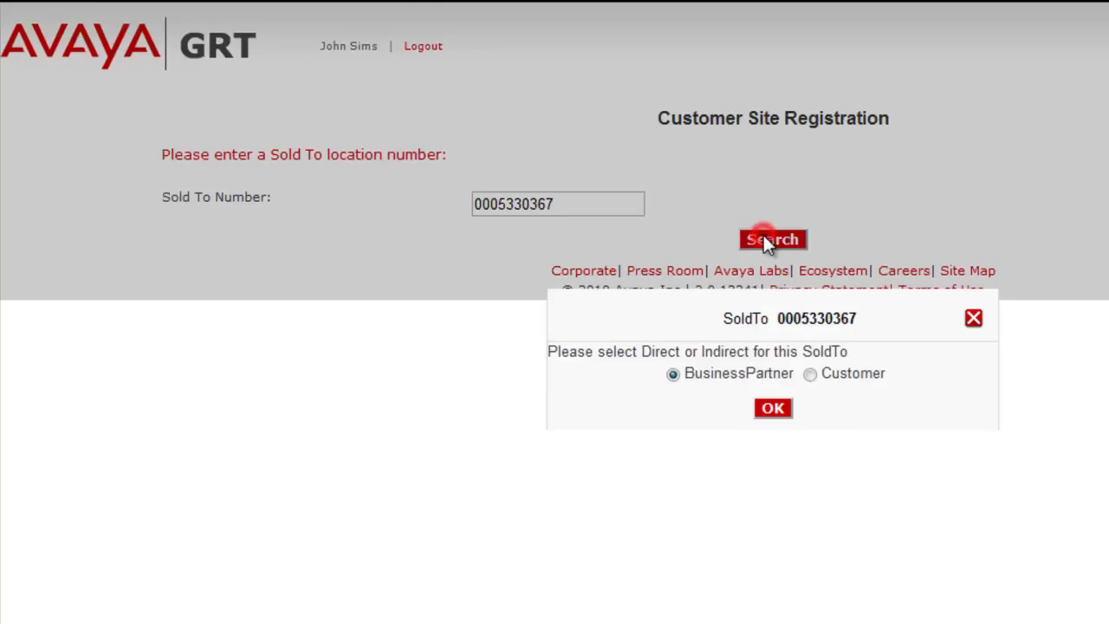
click(777, 411)
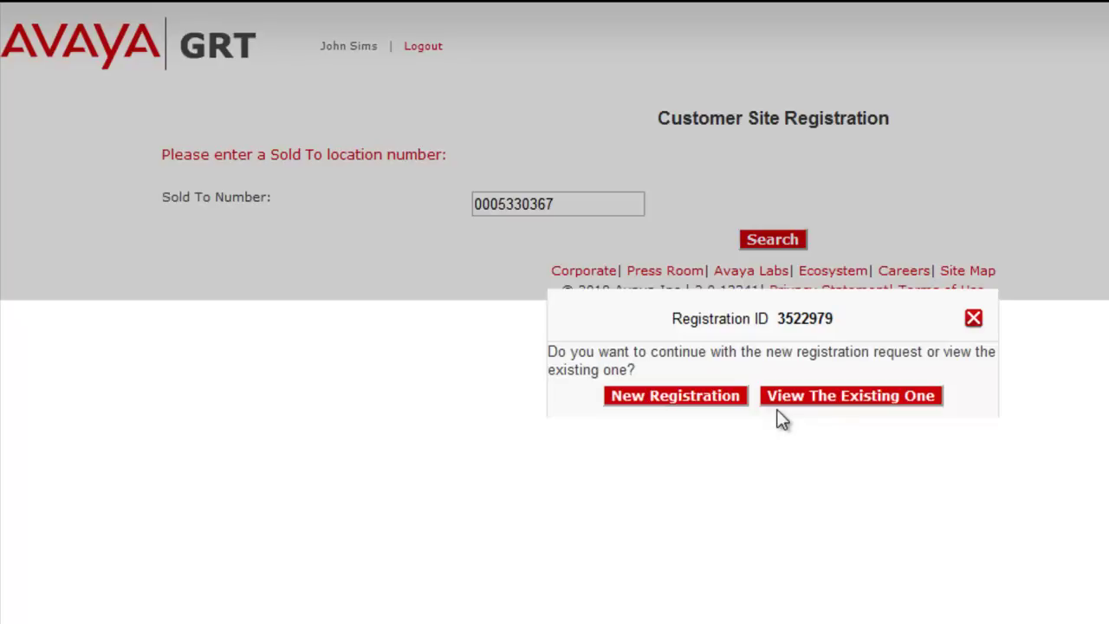
click(705, 398)
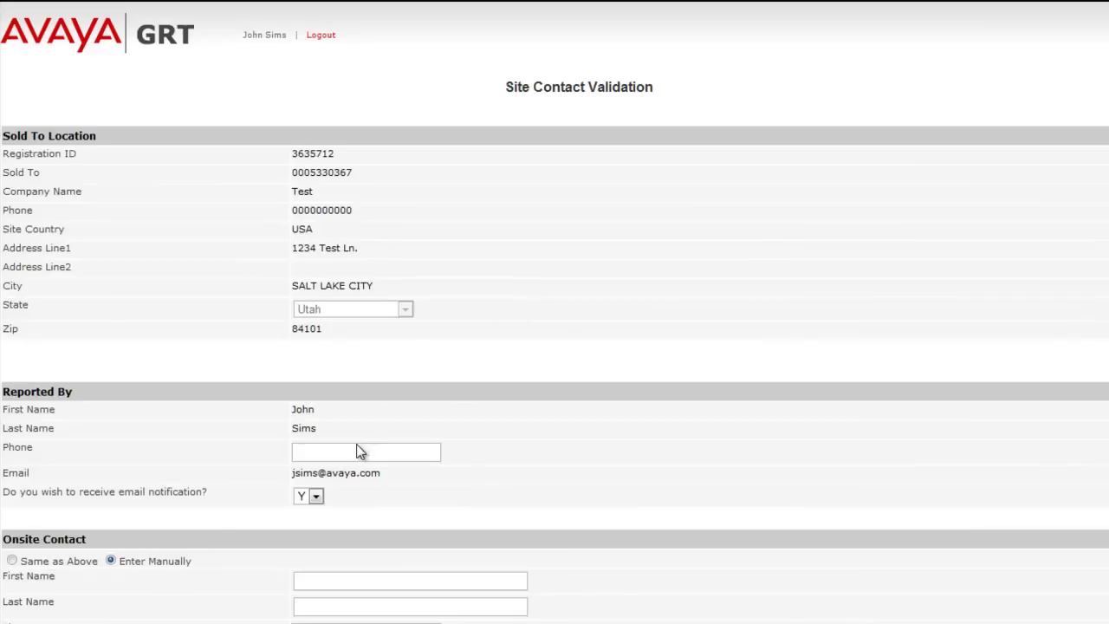
Enter the reporter's phone number, decline email notifications, and make onsite contact same as reporter.
click(356, 452)
key(Tab)
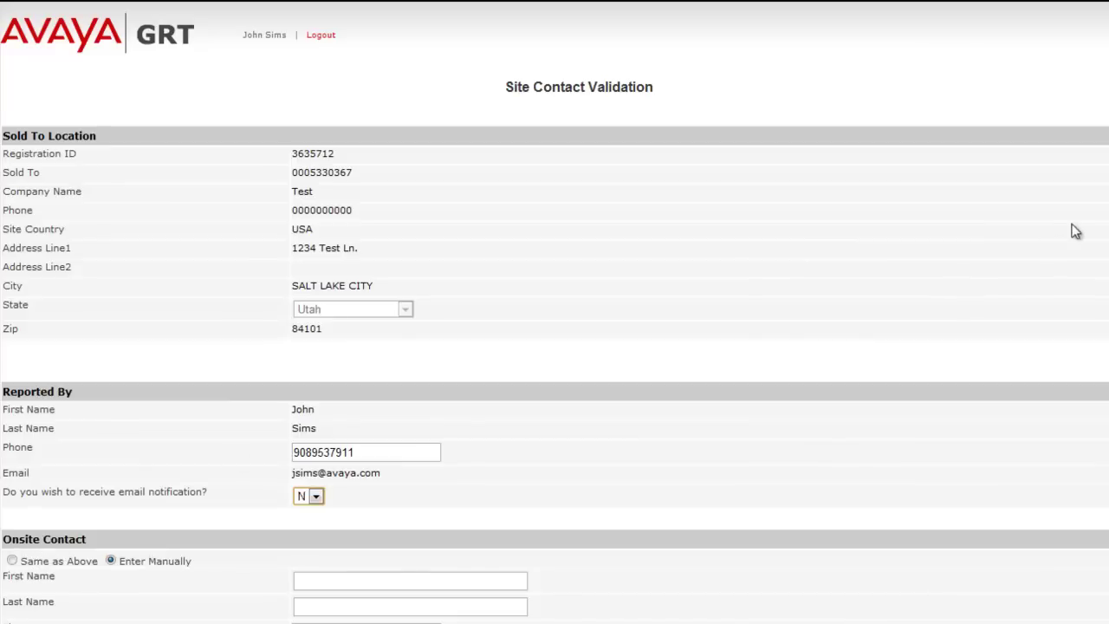
scroll(1072, 231, down, 3)
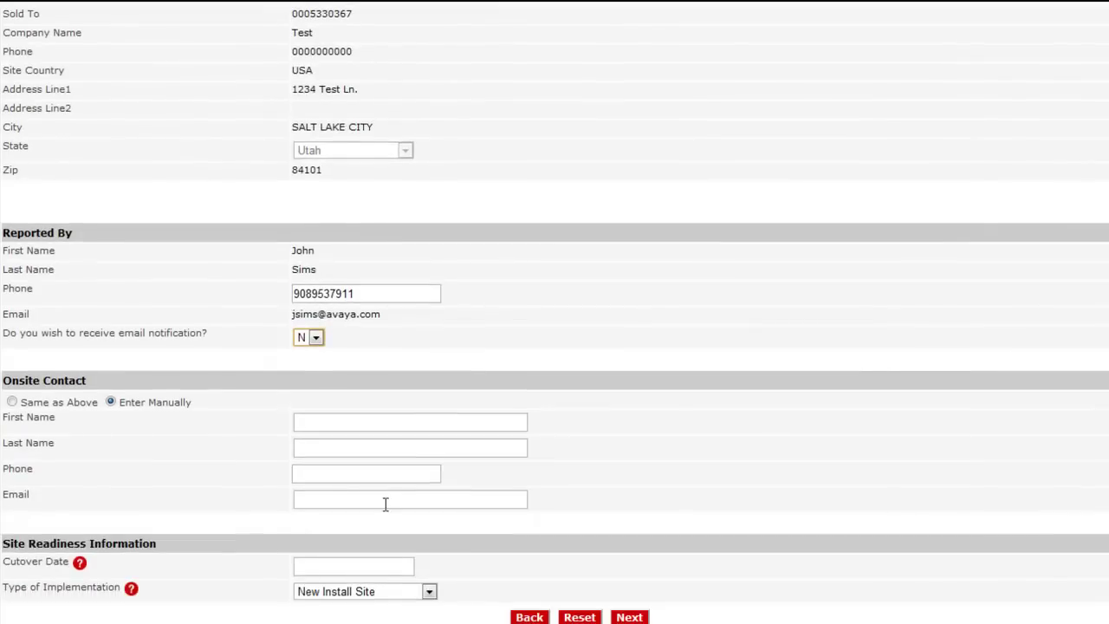
click(12, 403)
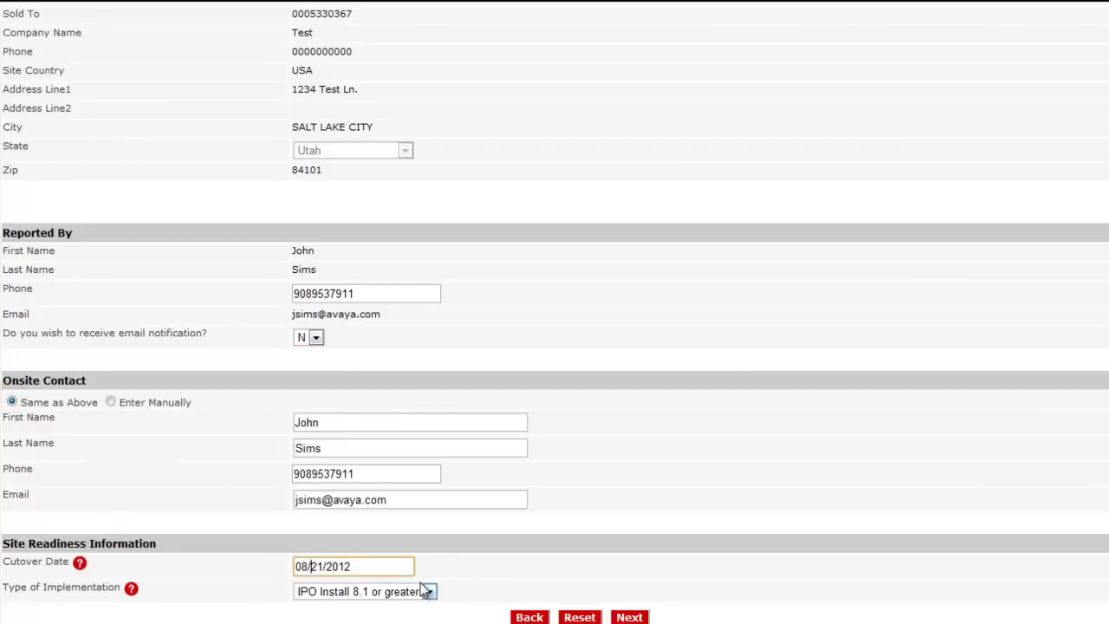
Choose IPO Install 8.1 or greater as the implementation type and continue.
click(425, 591)
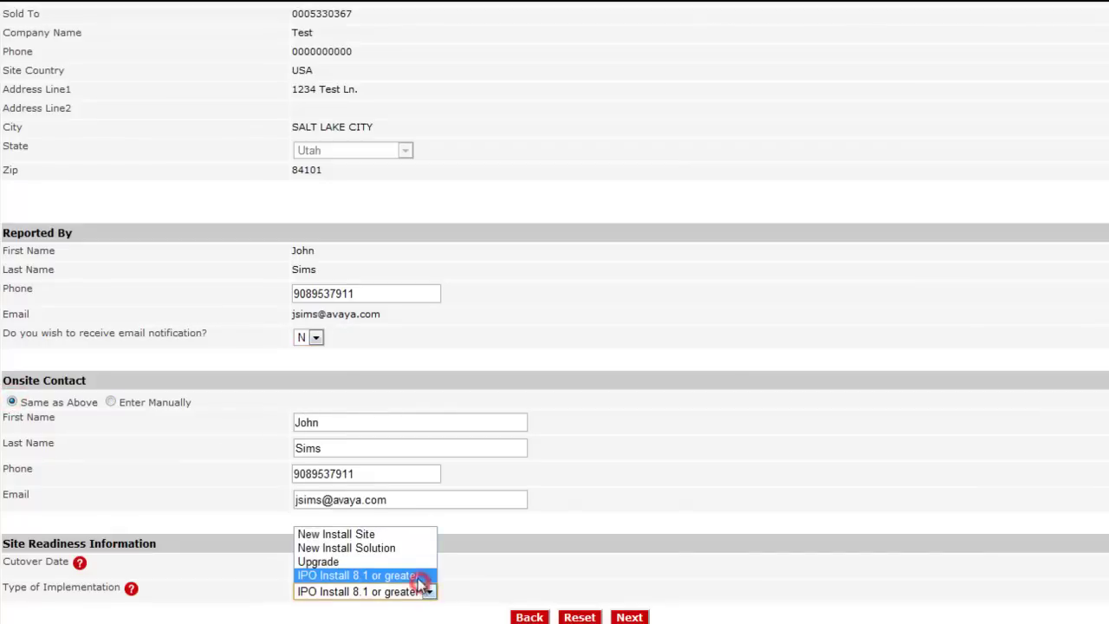
click(395, 533)
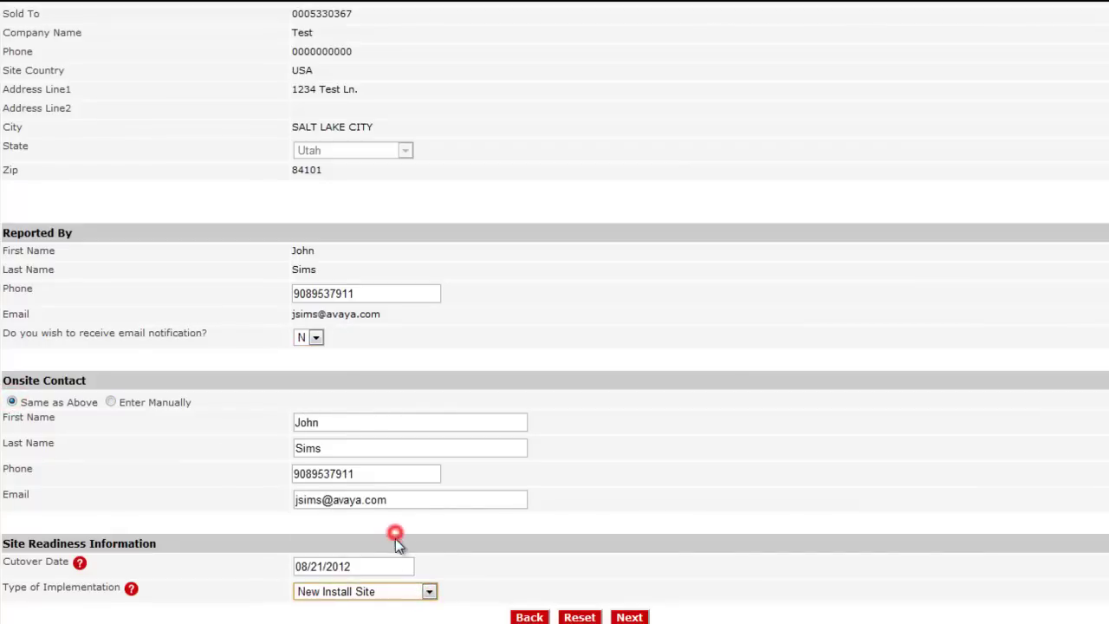
click(430, 592)
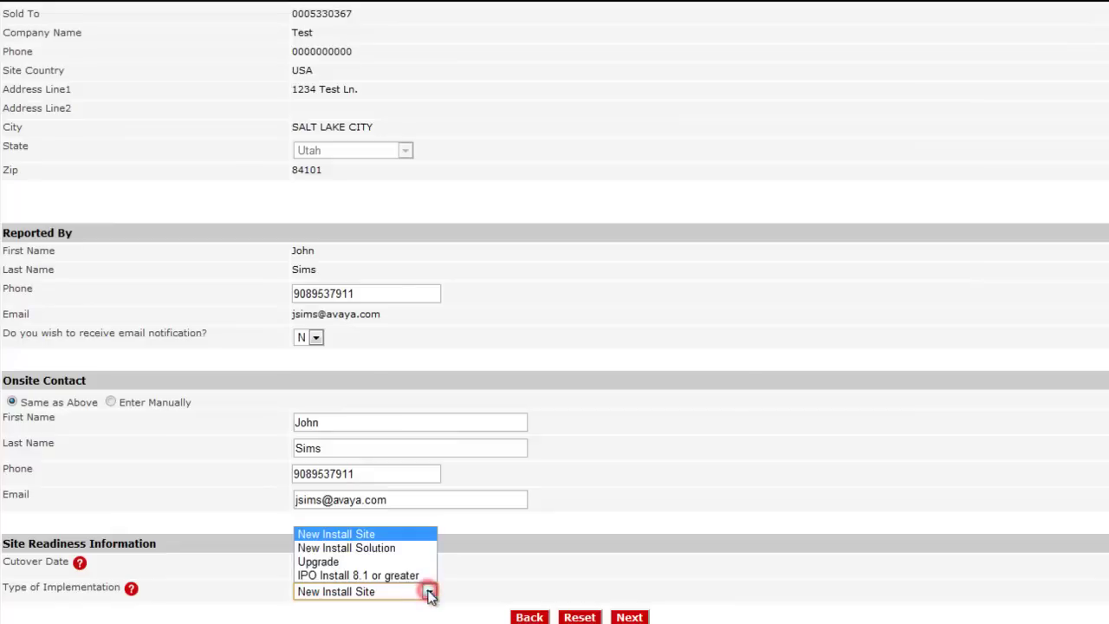
click(424, 575)
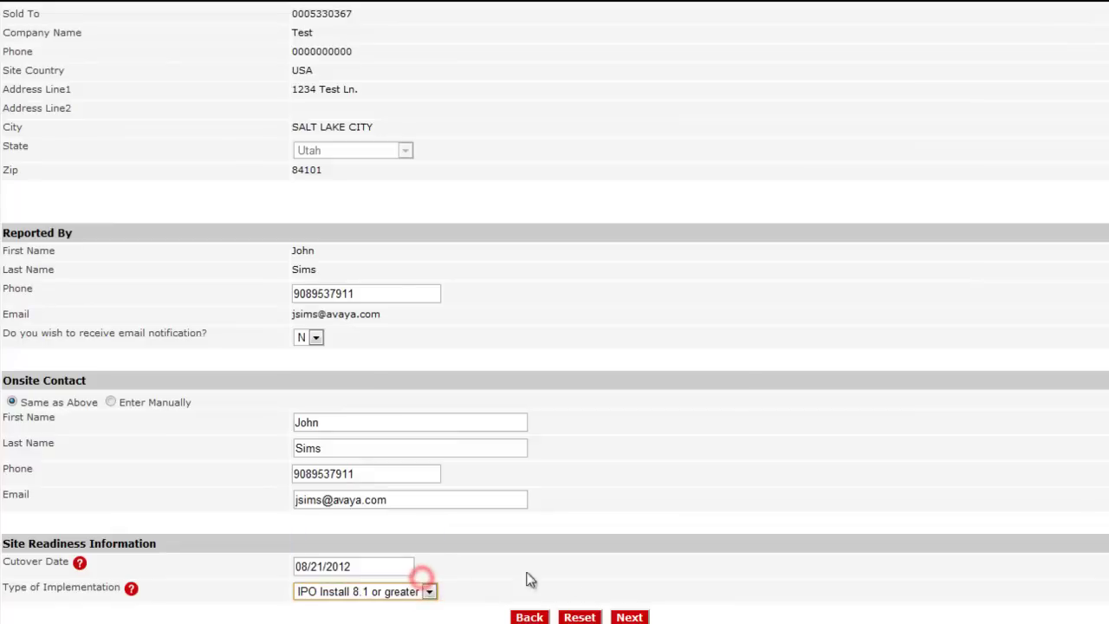
click(628, 616)
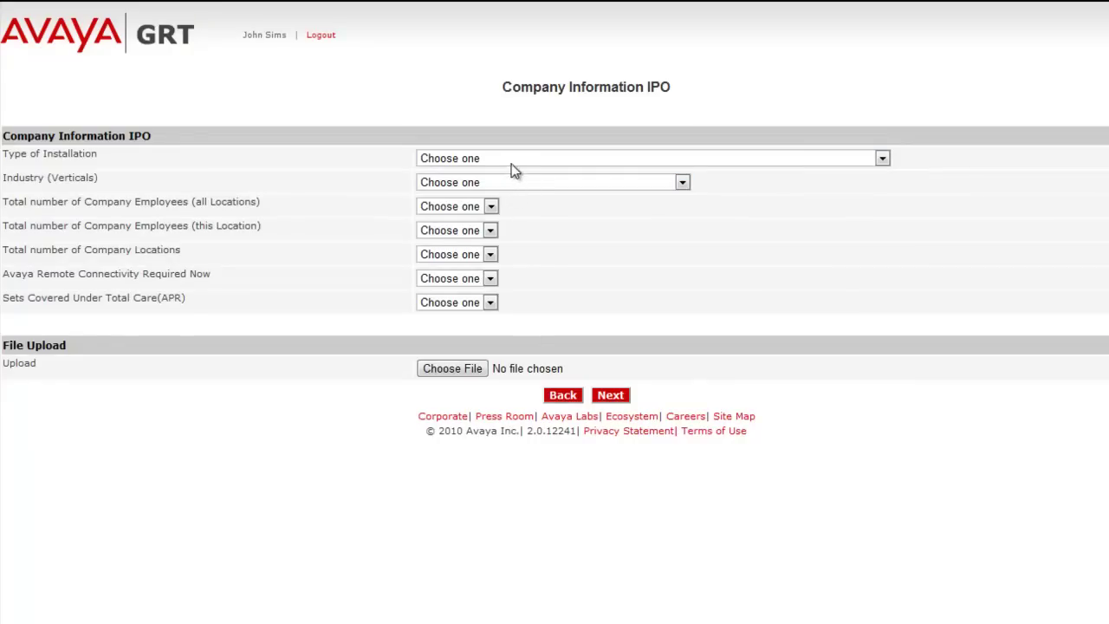
Set New IP Office installation, Agriculture/Construction/Mining, 1-19 employees, 1 location, and Yes/Yes answers.
click(514, 159)
click(520, 185)
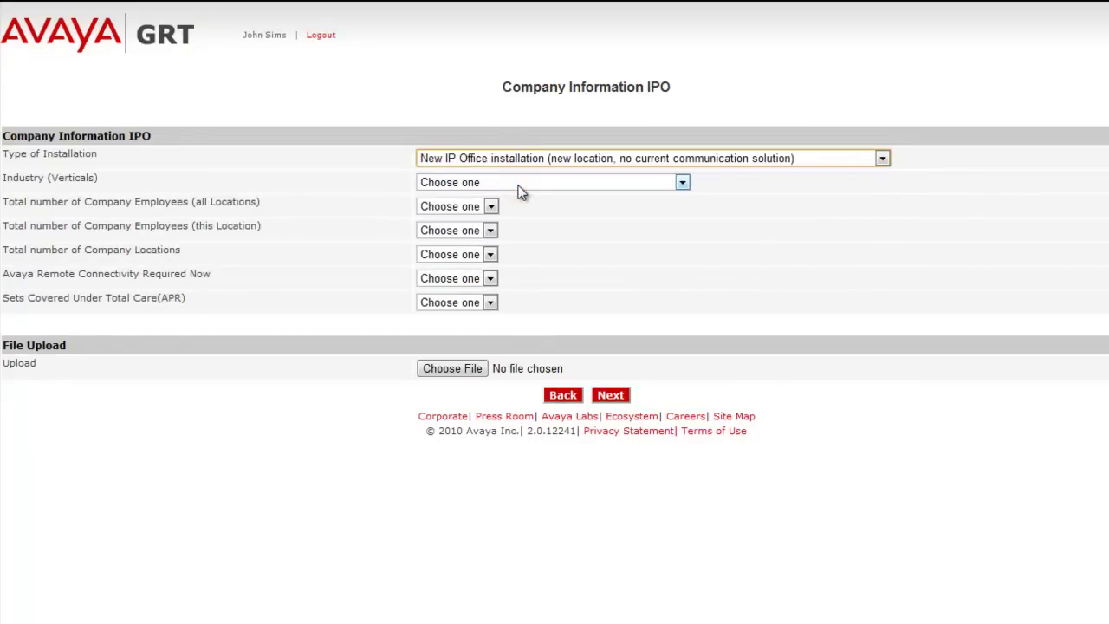
key(Tab)
key(Down)
key(Tab)
key(Down)
key(Tab)
key(Down)
key(Tab)
key(Down)
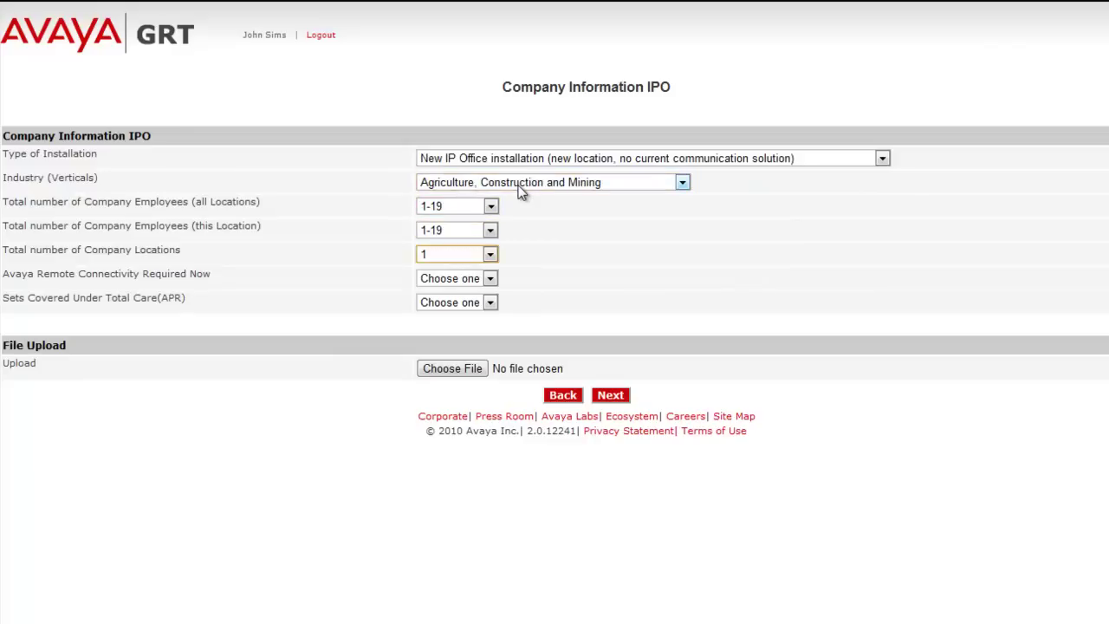
key(Tab)
key(Down)
key(Tab)
key(Down)
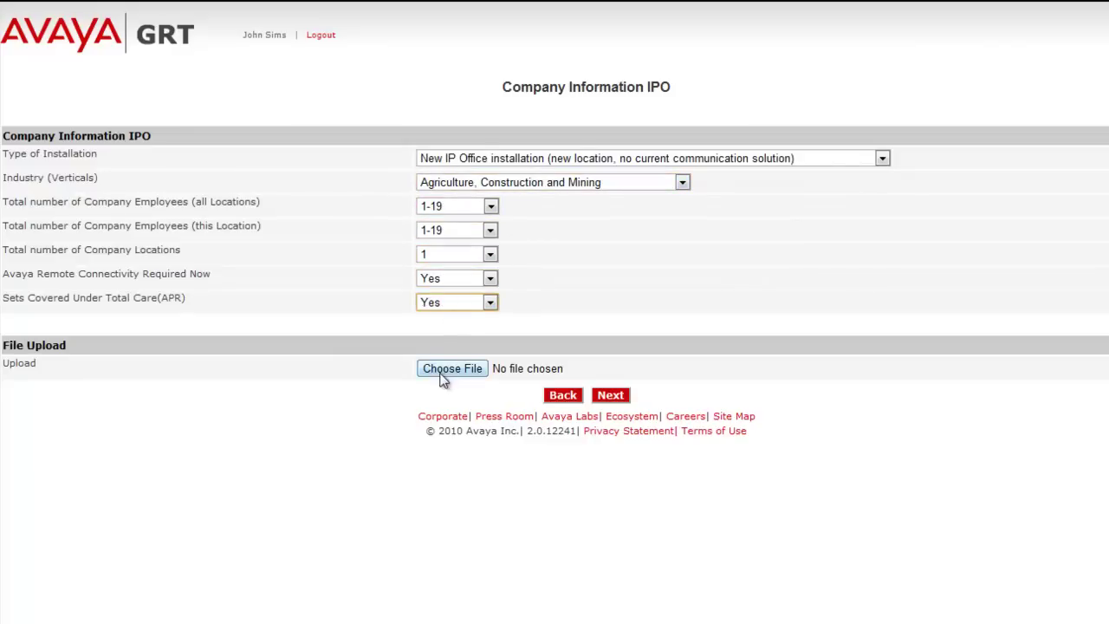
Attach inventory.xml as the upload file and continue to Install Base Creation.
click(442, 380)
double_click(223, 119)
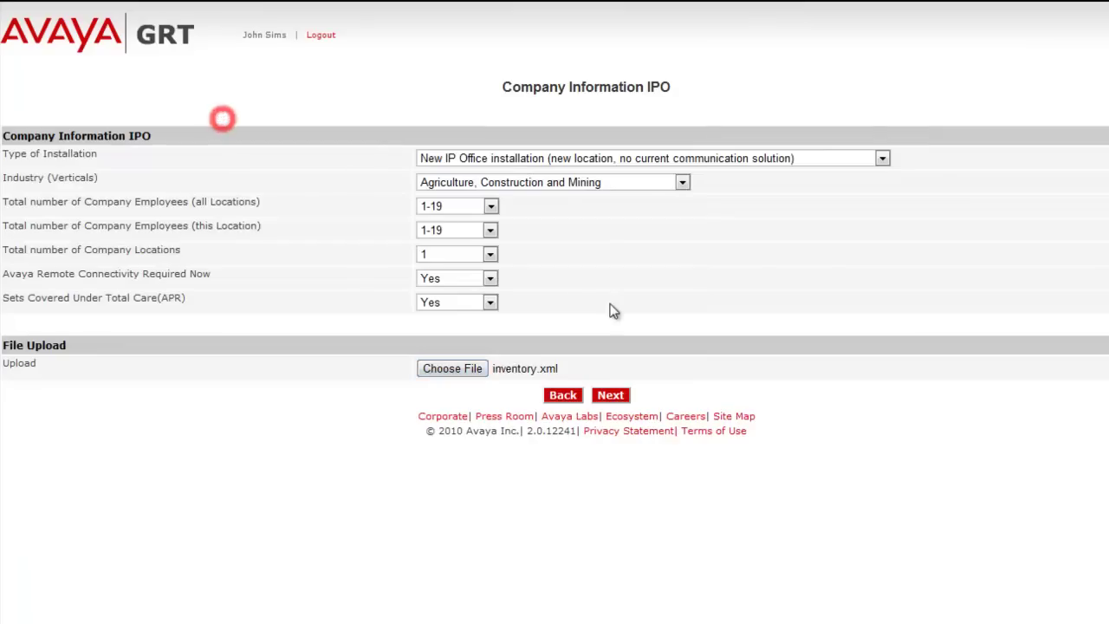
click(615, 398)
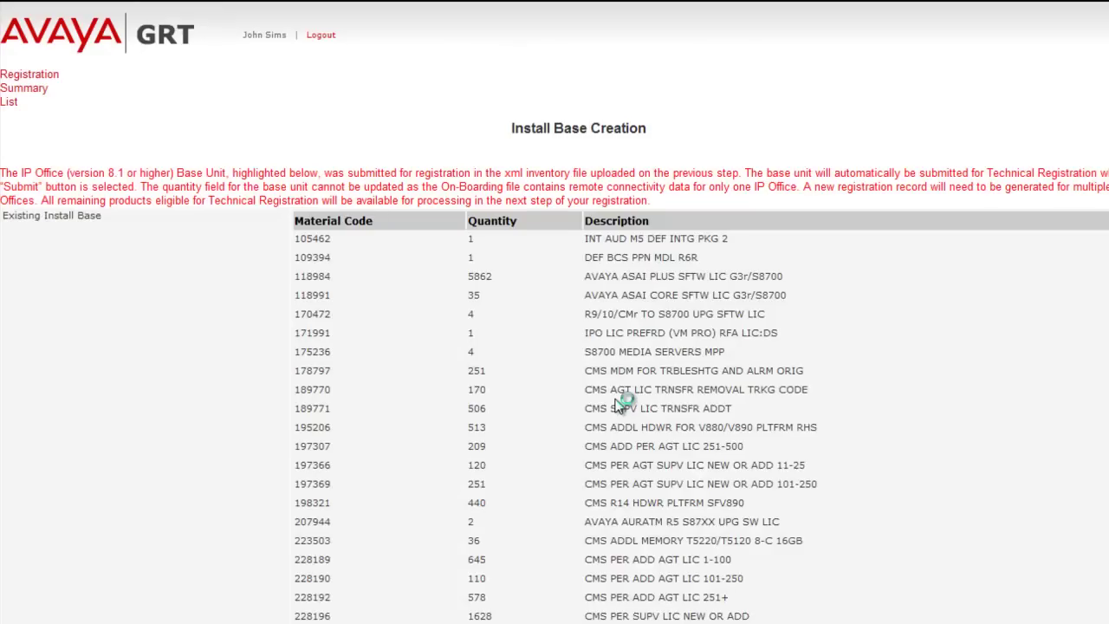
Verify base unit 270393's serial number, submit the install base, and dismiss the confirmation.
scroll(554, 346, down, 9)
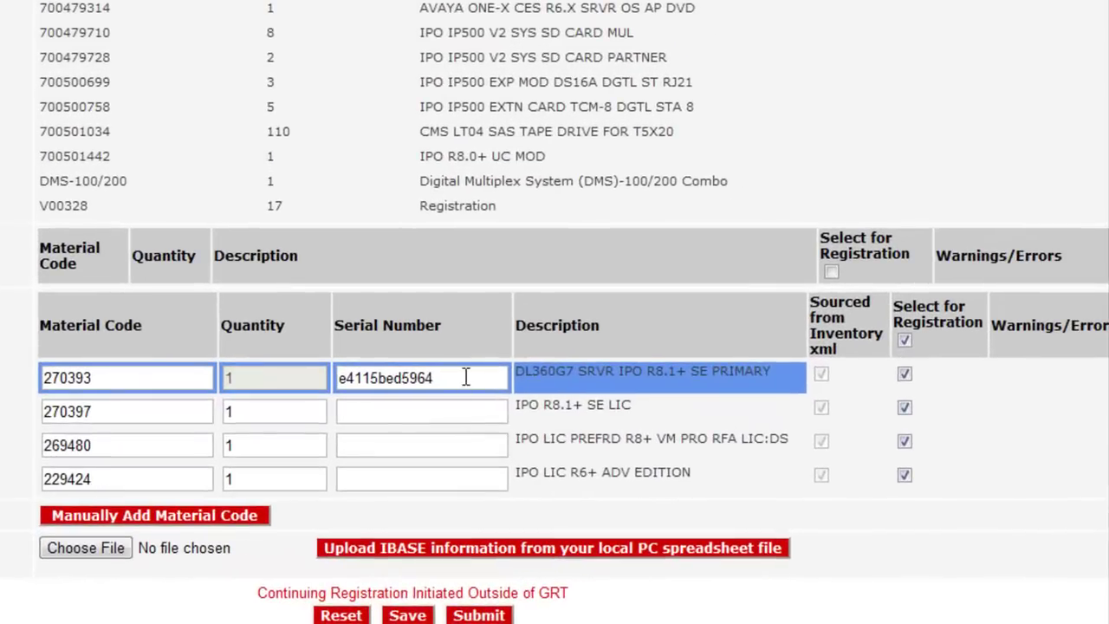
click(465, 376)
click(479, 615)
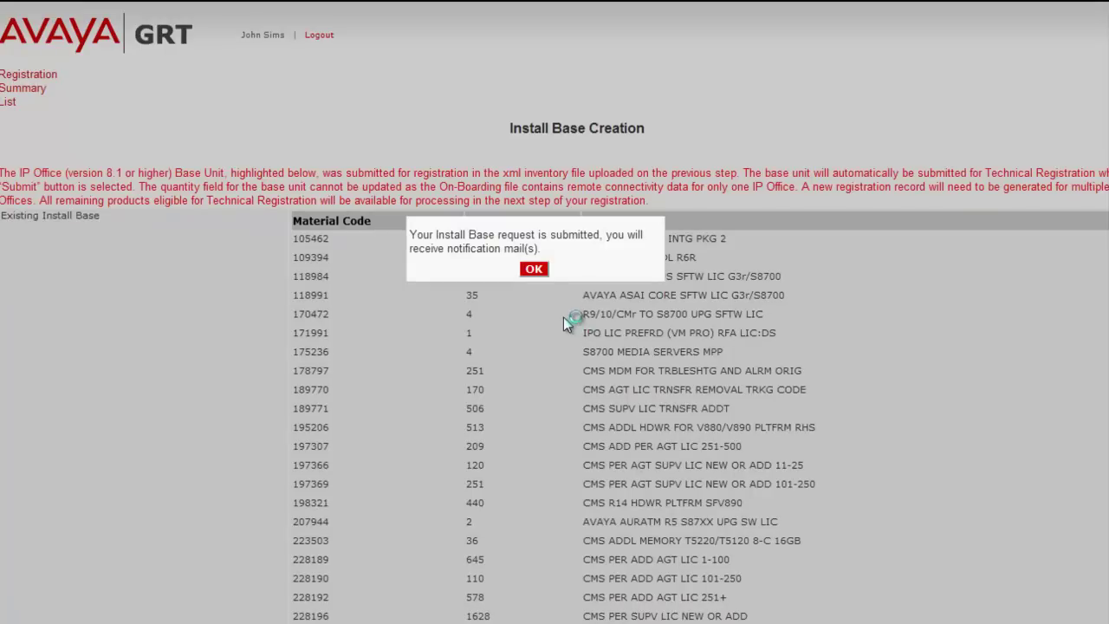
click(537, 271)
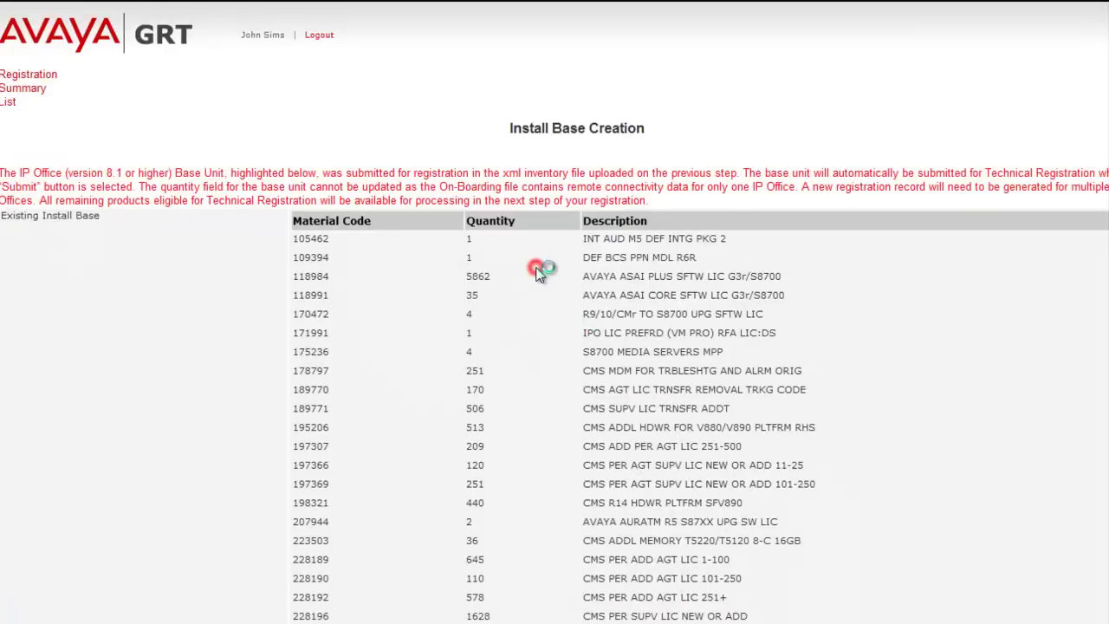